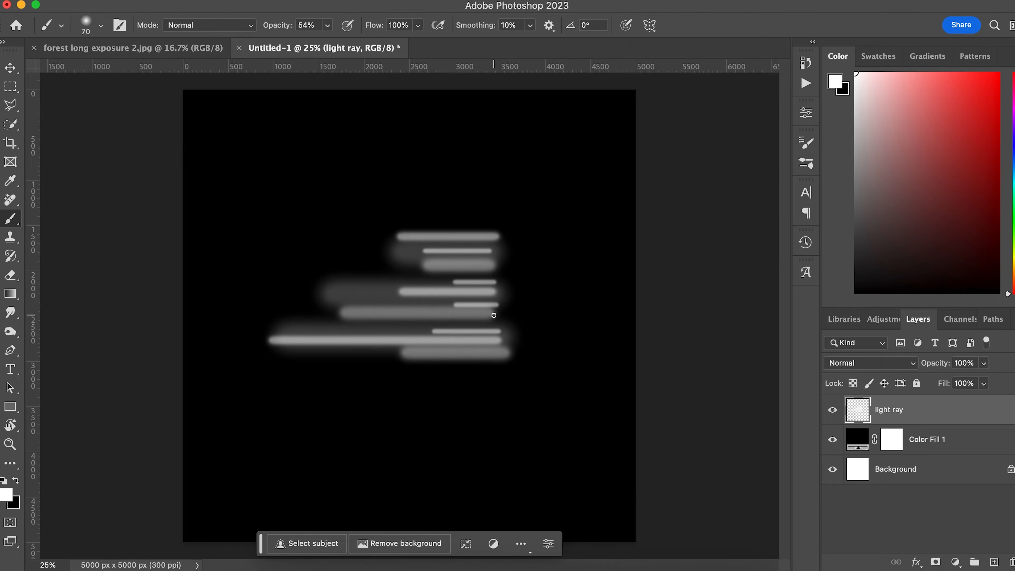
Apply a Motion Blur of 0° angle and 2000 pixels distance to the light ray streaks.
left_click(327, 0)
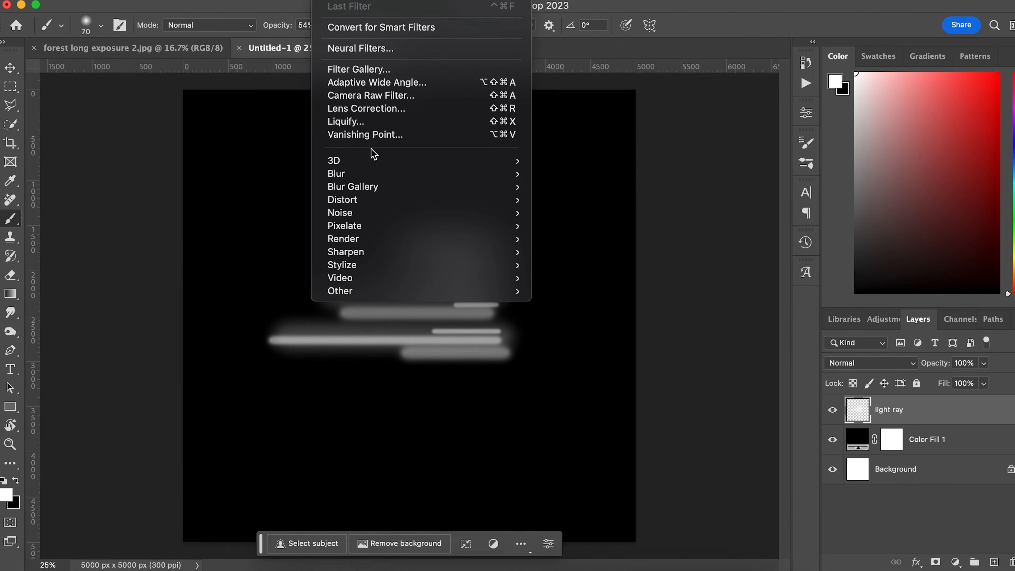
mouse_move(385, 176)
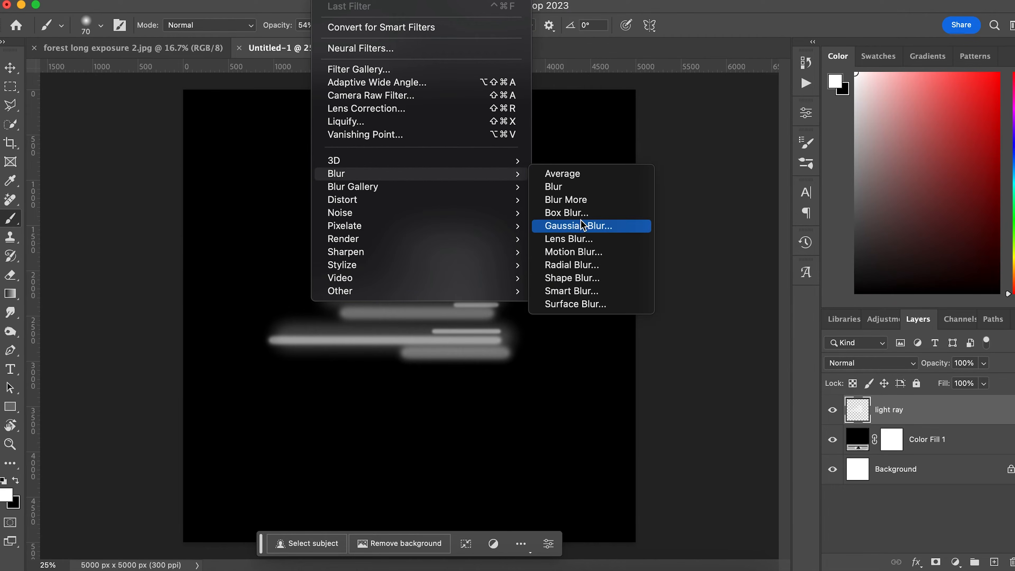
left_click(601, 252)
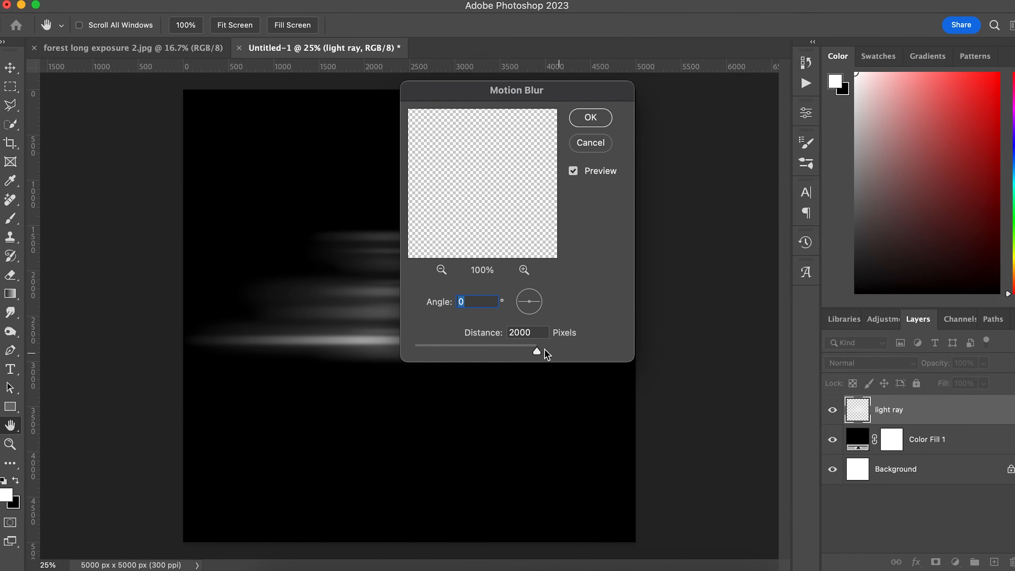
left_click_drag(536, 351, 394, 354)
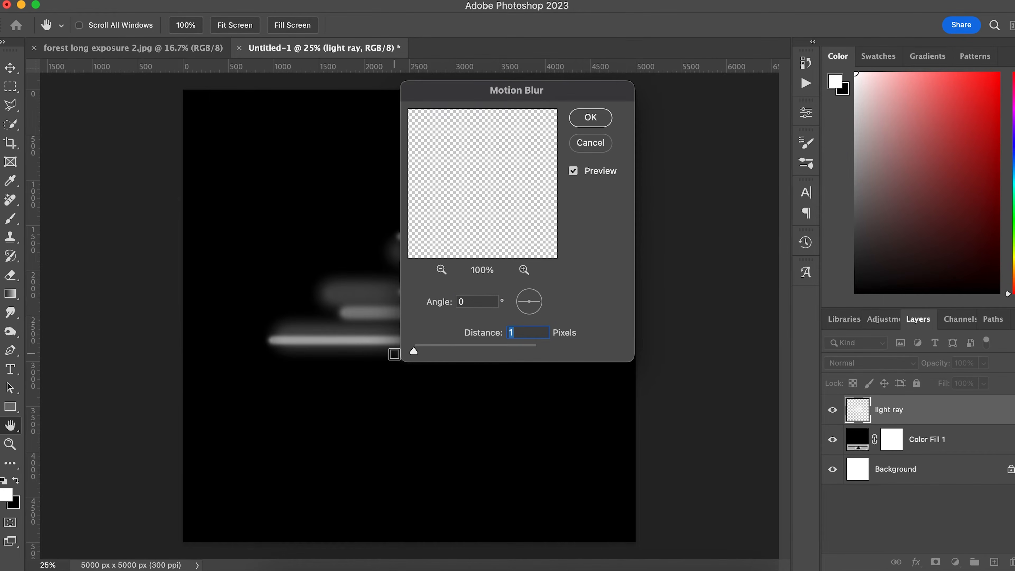
left_click_drag(559, 101, 729, 126)
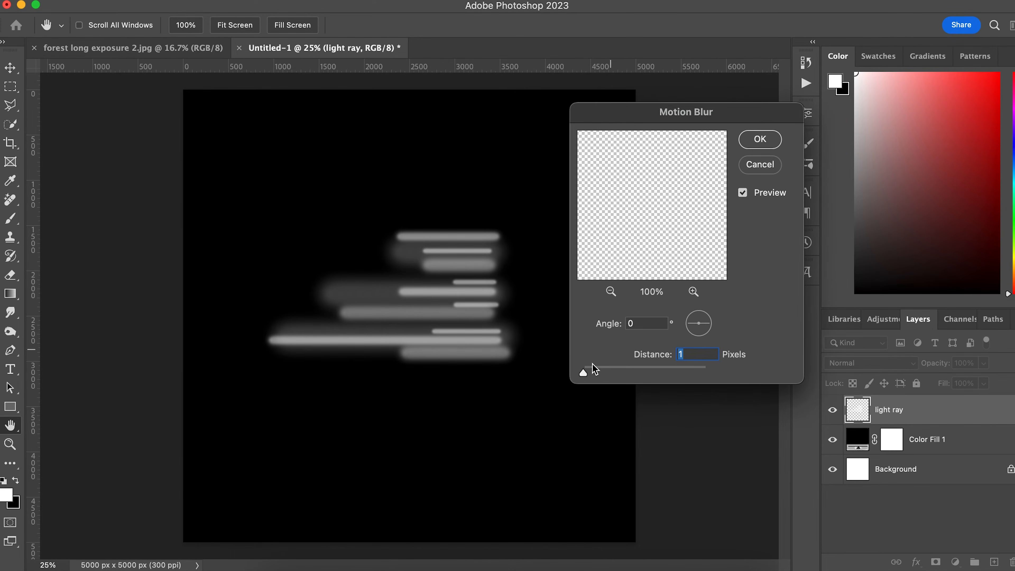
left_click_drag(583, 374, 714, 376)
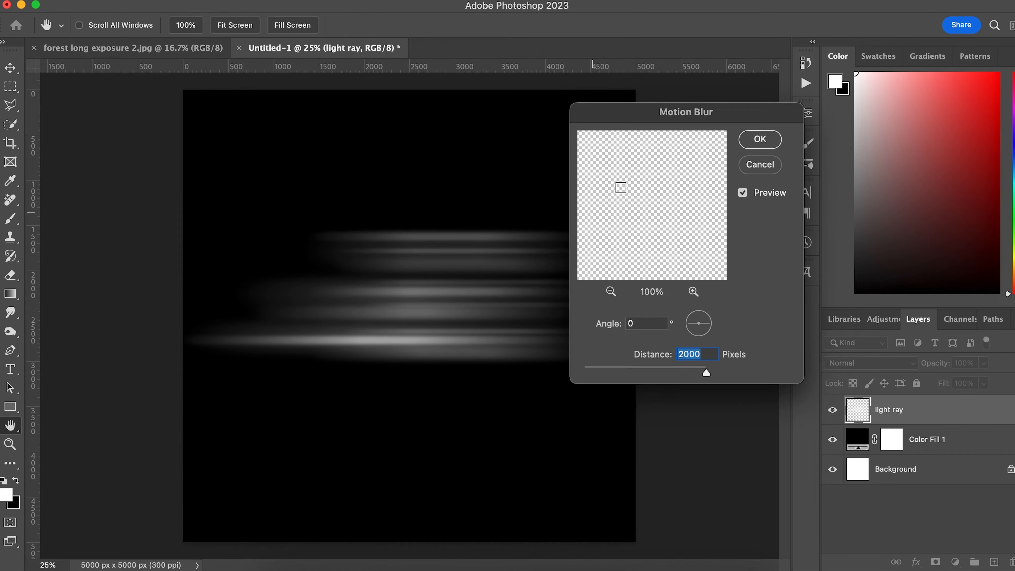
left_click(762, 140)
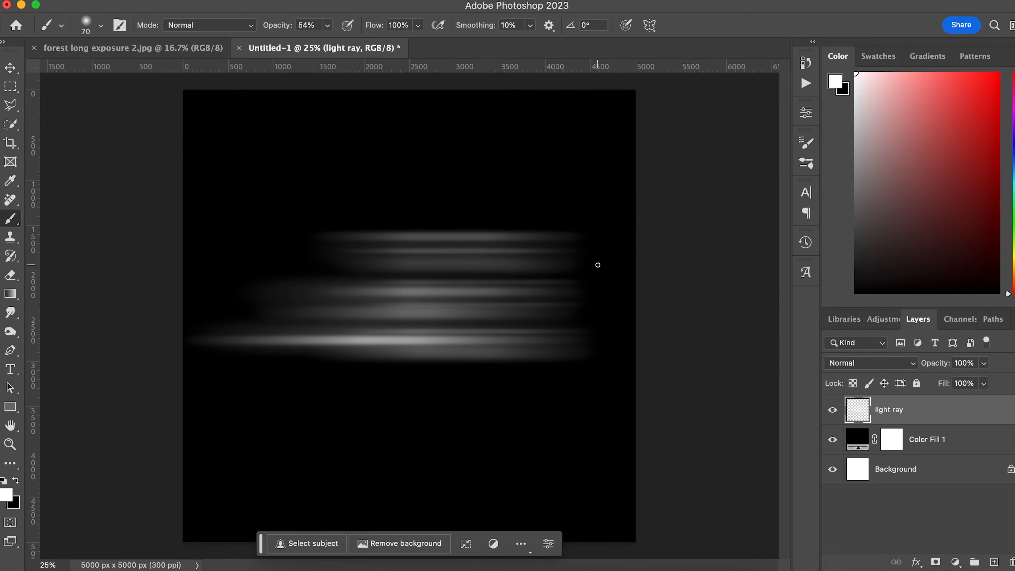
Scale the blurred streaks down to about 65% and move them toward the canvas centre.
key("super+t")
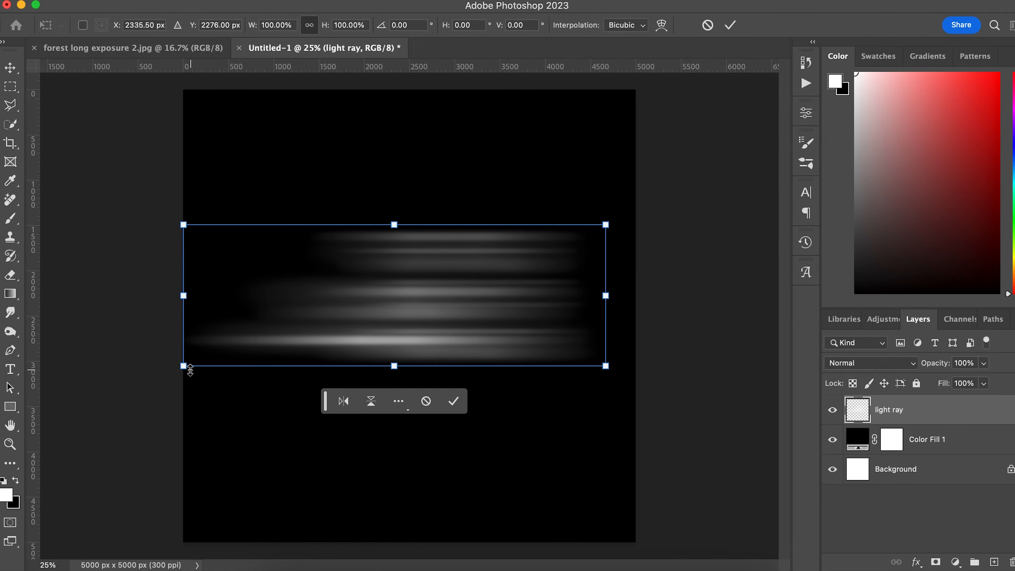
left_click_drag(191, 370, 344, 318)
left_click_drag(490, 297, 451, 324)
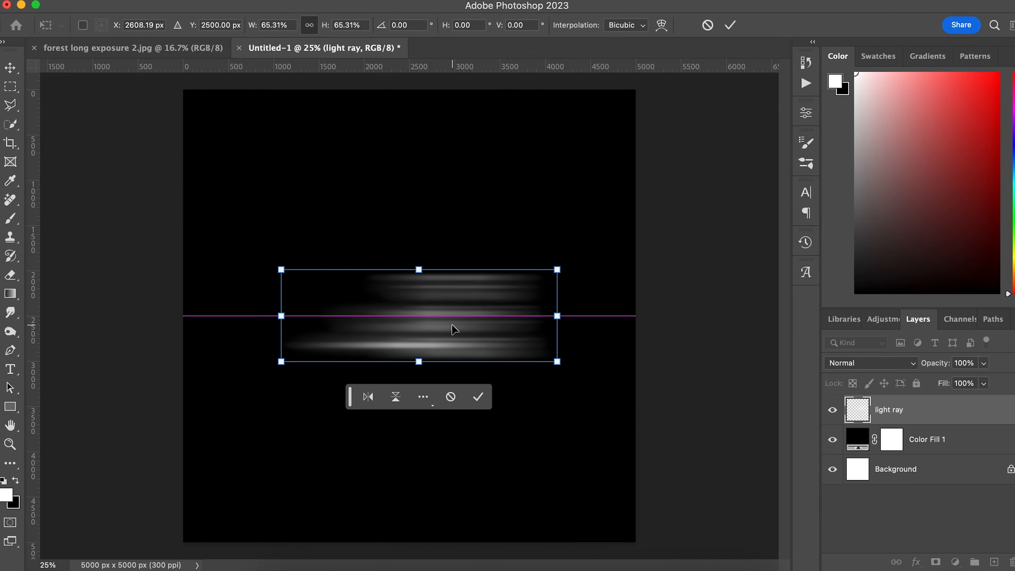
key("Return")
key("b")
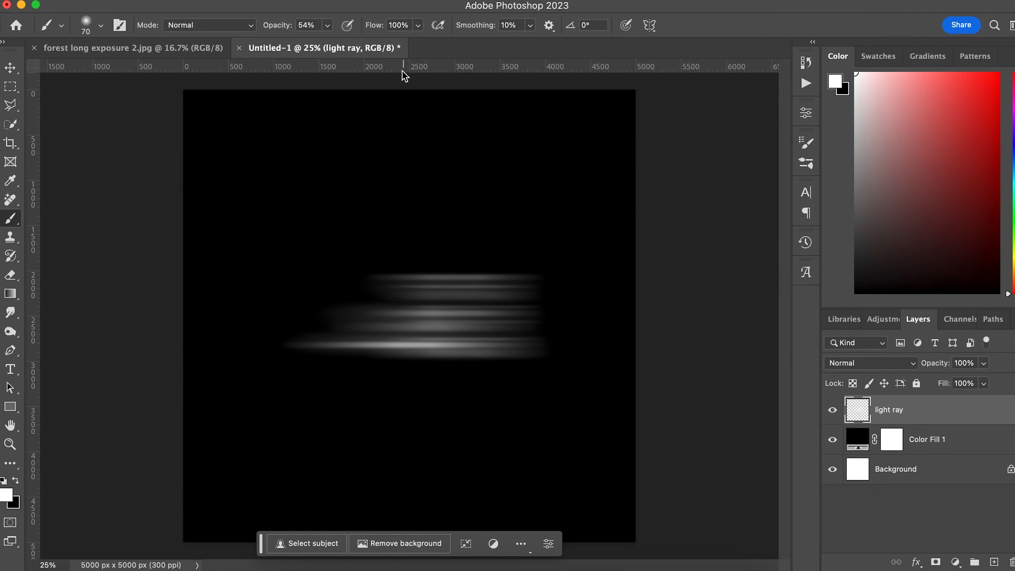
Run a second 0°, 2000-pixel Motion Blur on the scaled-down streaks.
left_click(338, 1)
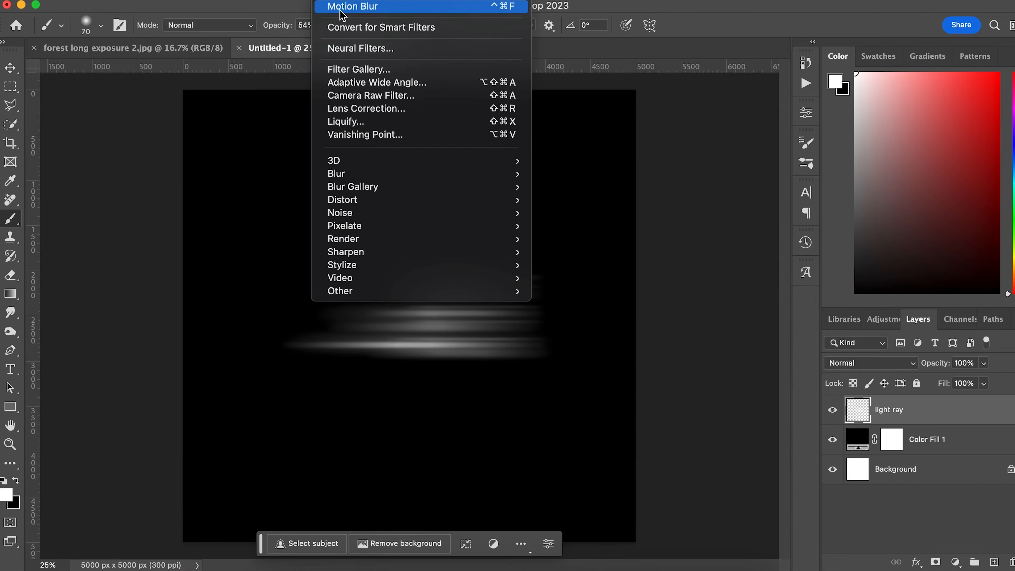
mouse_move(384, 175)
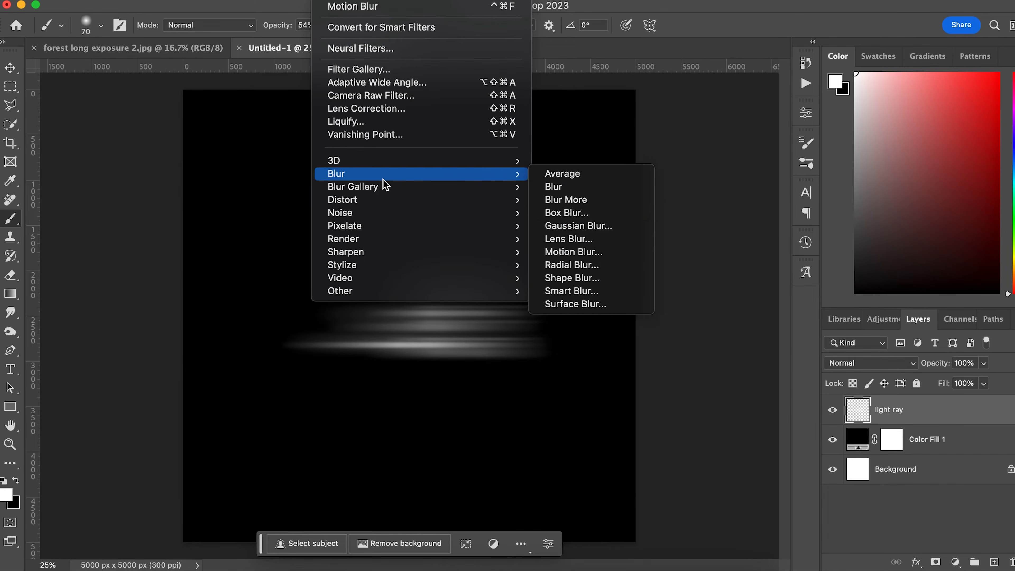
left_click(586, 253)
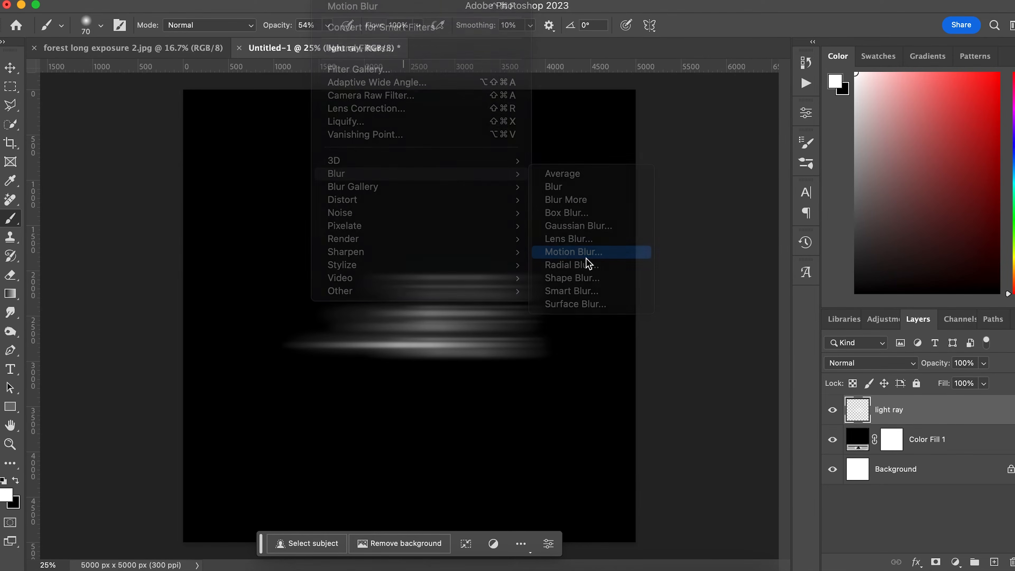
left_click(761, 140)
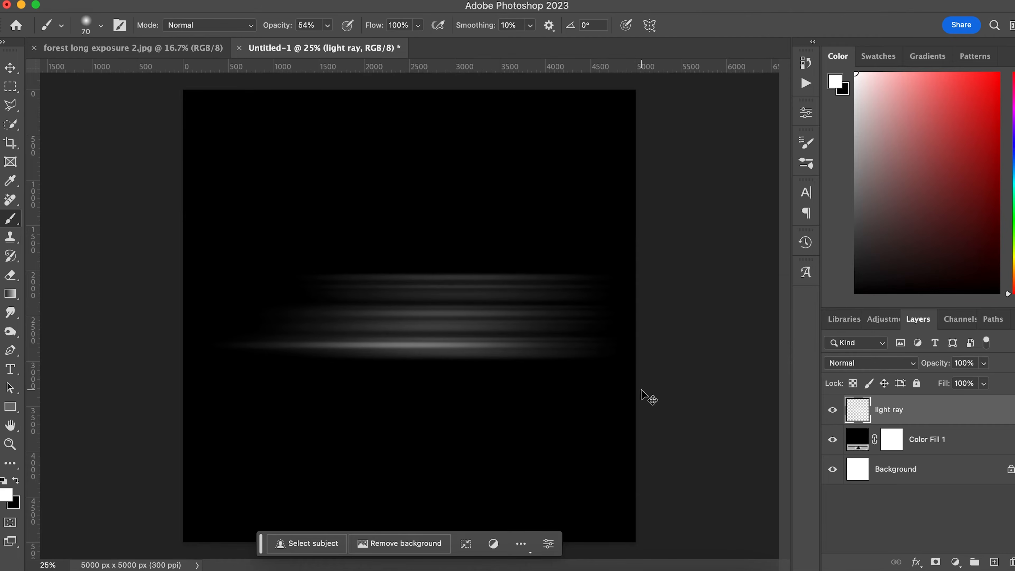
key("super+t")
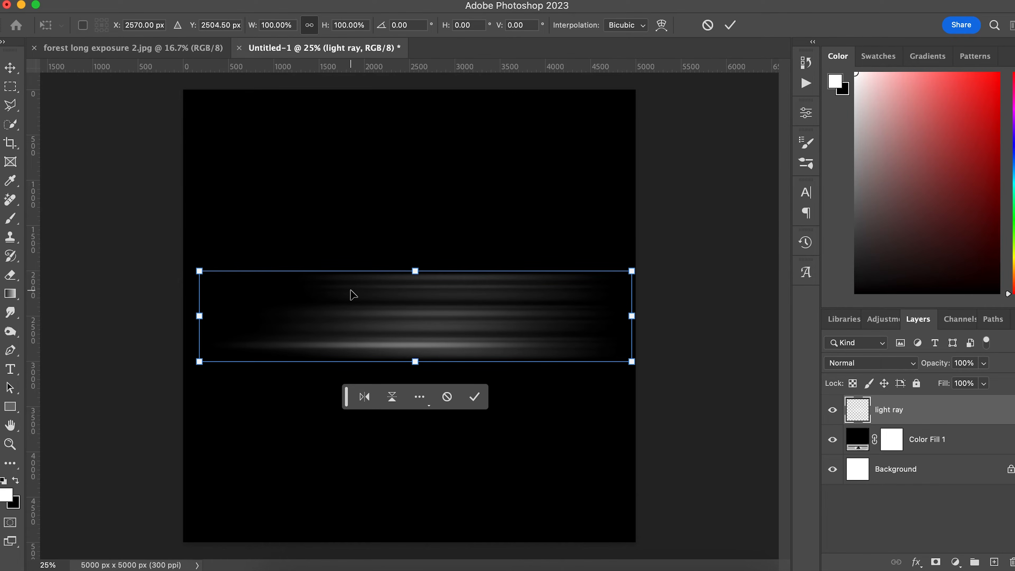
Scale the streaks to about 84%, centre them, and switch to forest long exposure 2.jpg.
left_click_drag(199, 271, 269, 286)
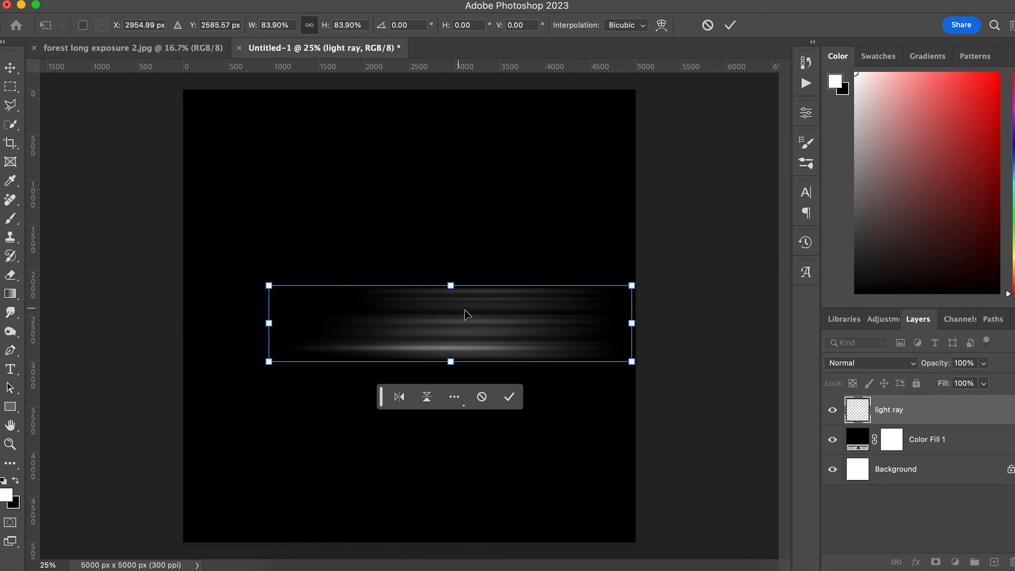
left_click_drag(465, 311, 425, 311)
key("Return")
key("b")
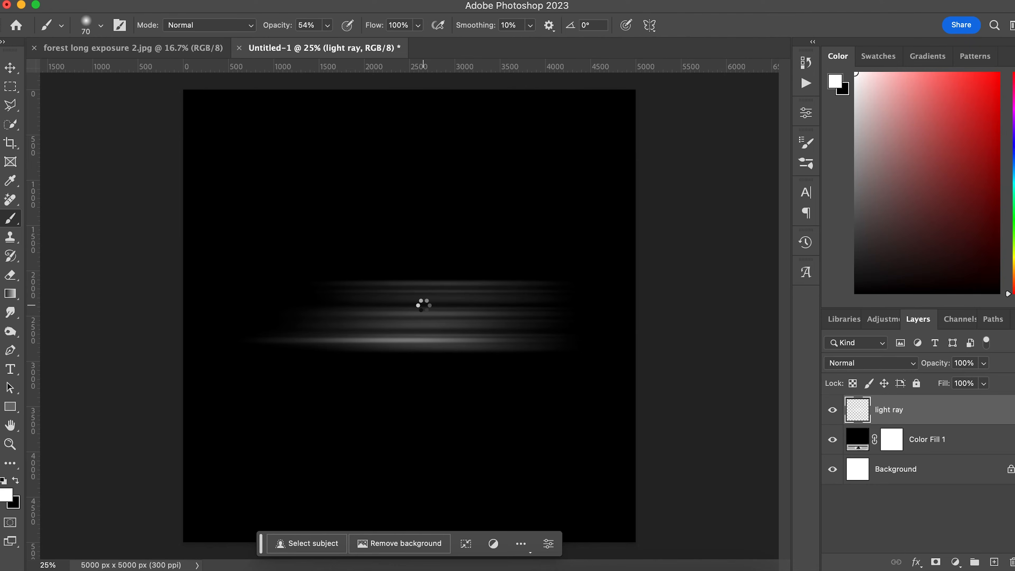
left_click(146, 48)
Copy the light ray onto the forest photo, try a roughly -100° rotation, then undo it.
left_click_drag(444, 263, 448, 262)
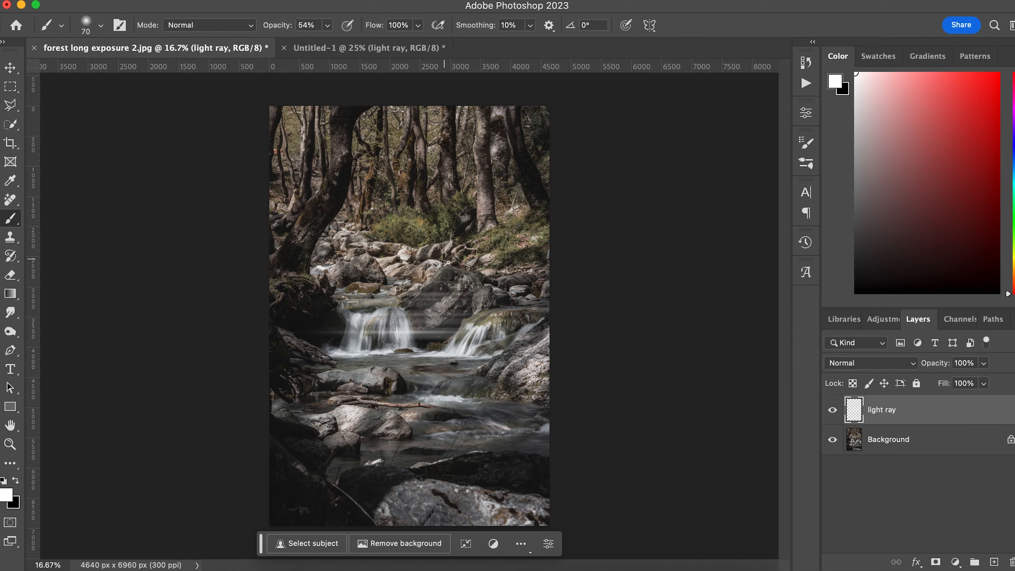
key("super+t")
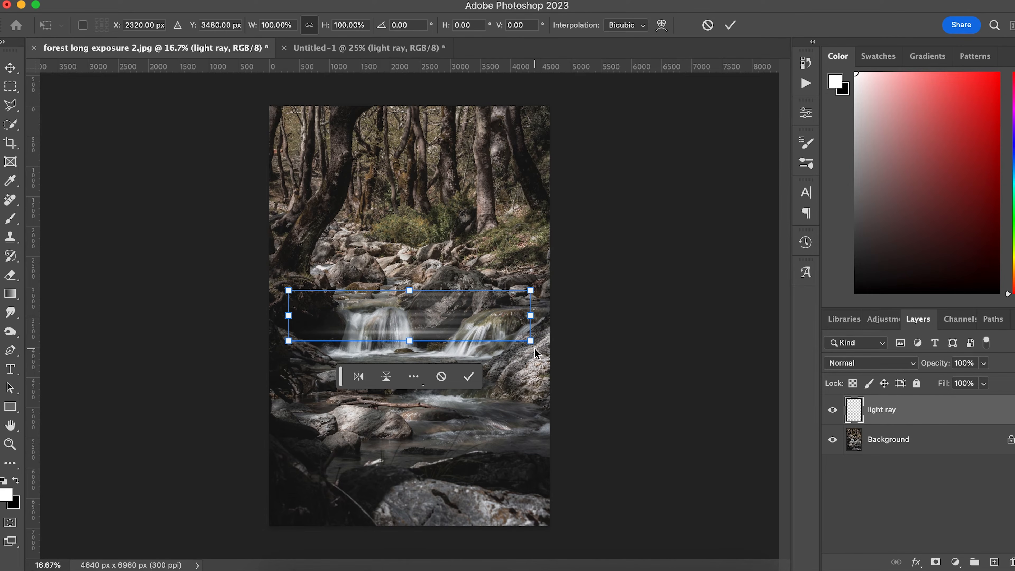
left_click_drag(535, 349, 413, 180)
left_click_drag(412, 314, 395, 233)
key("Return")
key("b")
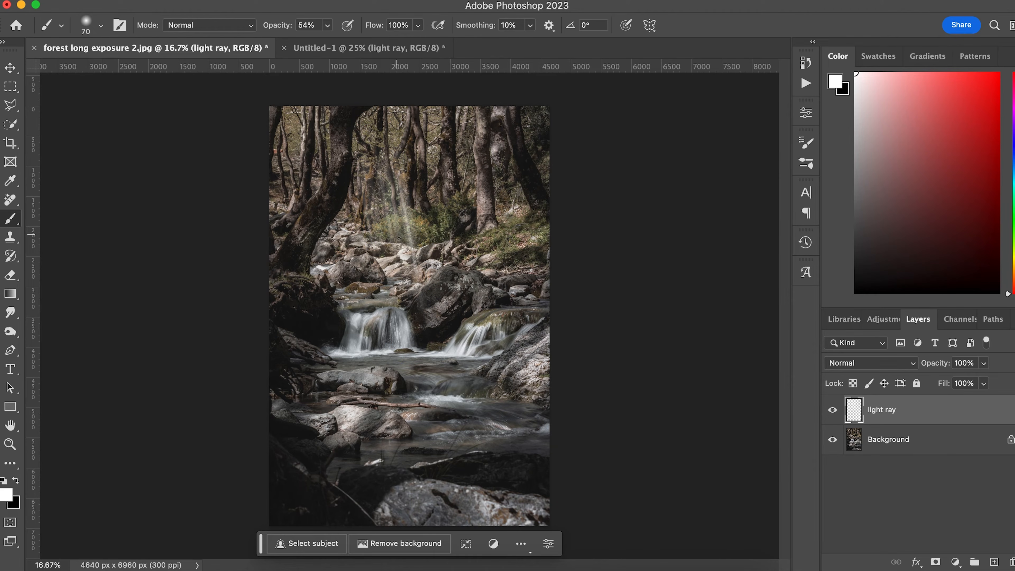
key("super+z")
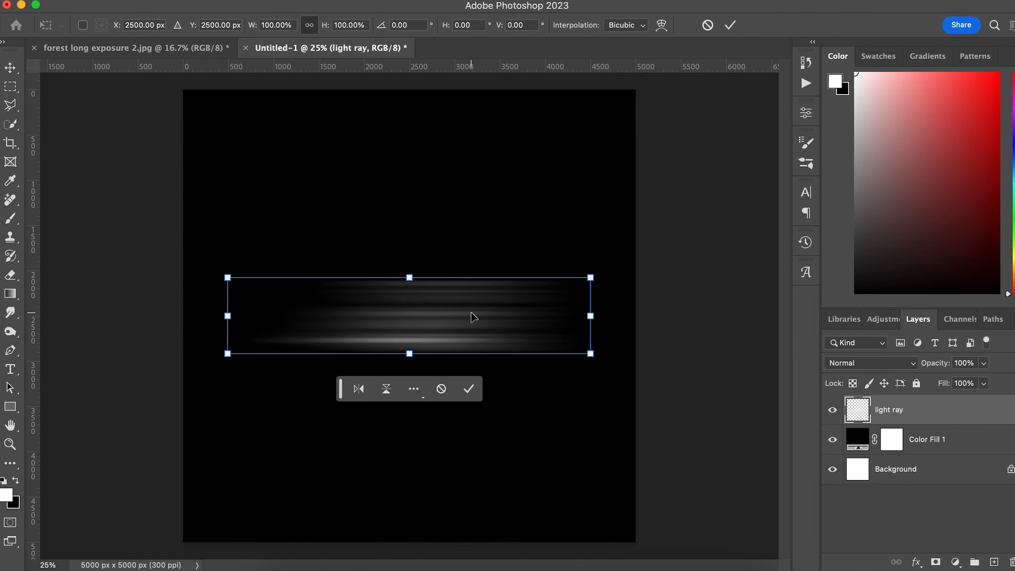
Warp the streaks by spreading the left corners and stretching the right end to a point.
right_click(471, 312)
left_click(495, 319)
left_click_drag(228, 278, 226, 206)
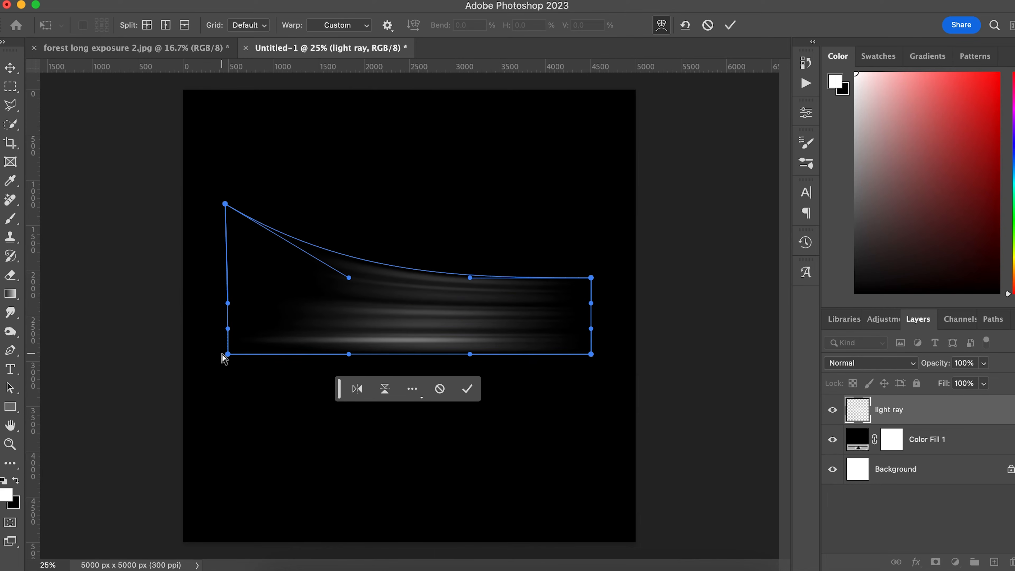
left_click_drag(228, 354, 214, 433)
mouse_move(472, 277)
left_mouse_down()
mouse_move(471, 243)
mouse_move(466, 263)
left_mouse_up()
left_click_drag(358, 280, 363, 235)
left_click_drag(465, 264, 456, 252)
left_click_drag(591, 277, 651, 295)
left_click_drag(457, 253, 459, 258)
left_click_drag(363, 234, 361, 237)
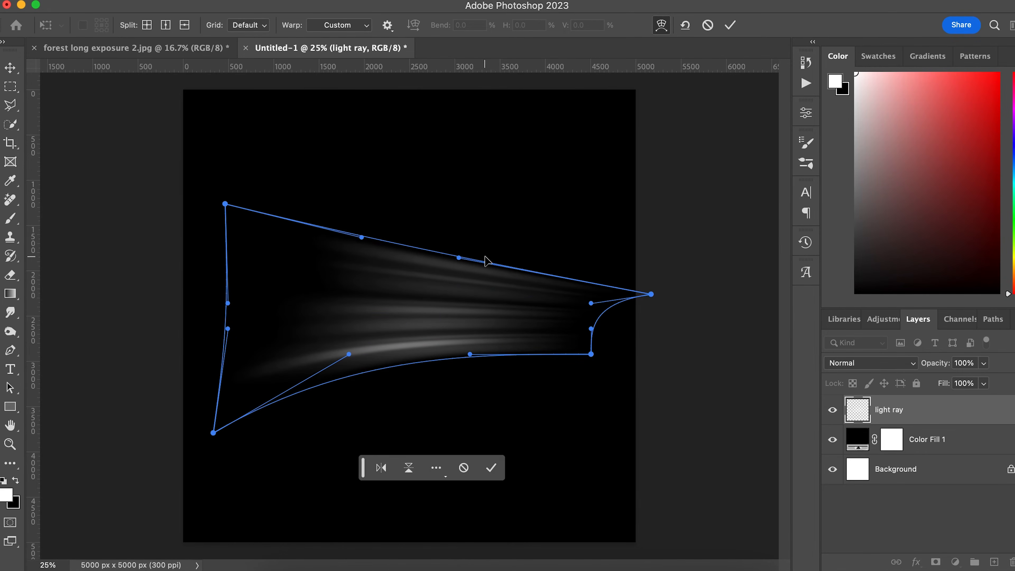
Bow the lower edge down, widen the left side, extend the narrow right end, and commit.
left_click_drag(351, 356, 357, 401)
left_click_drag(471, 355, 471, 373)
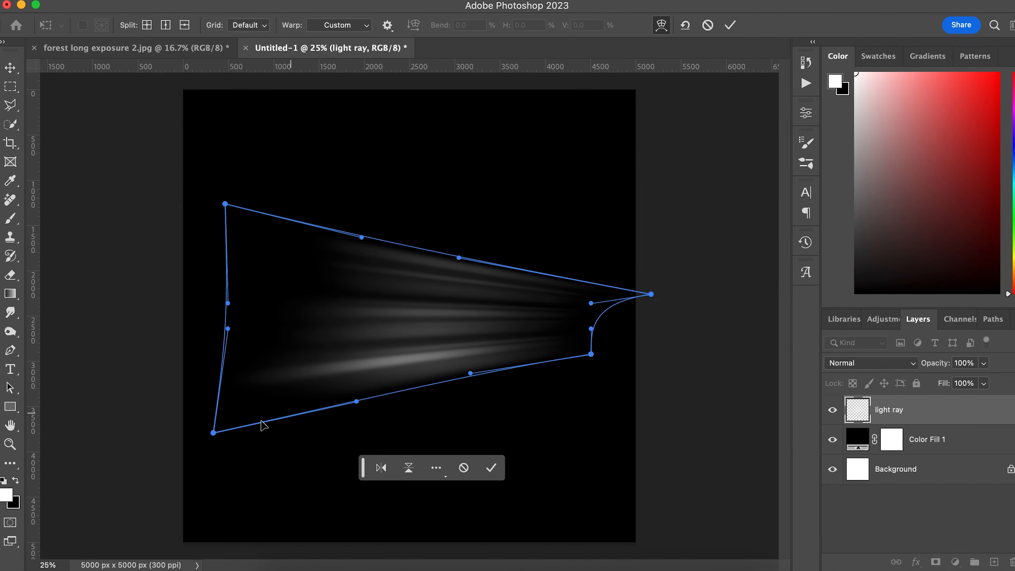
left_click_drag(214, 433, 180, 438)
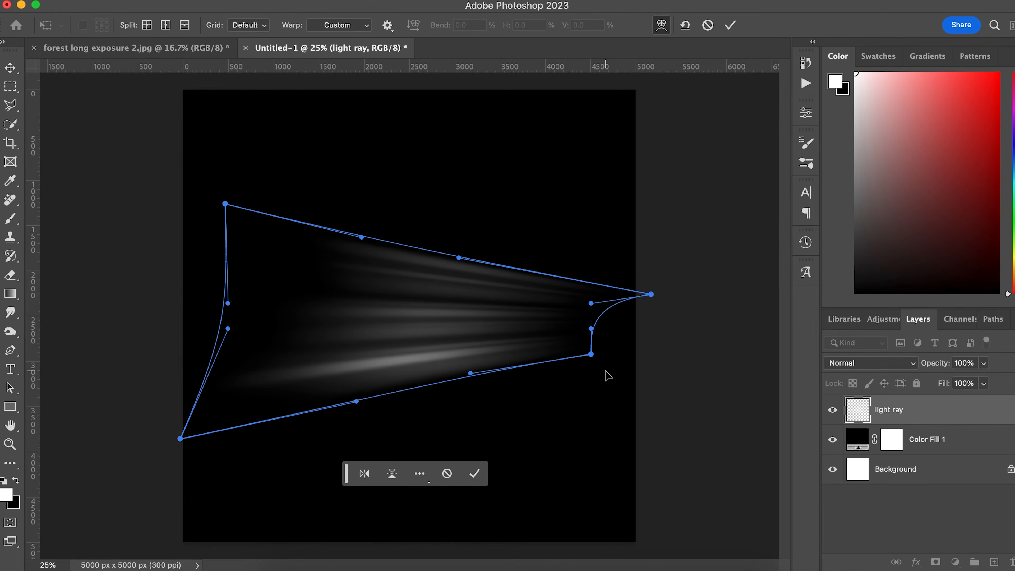
left_click_drag(592, 354, 646, 338)
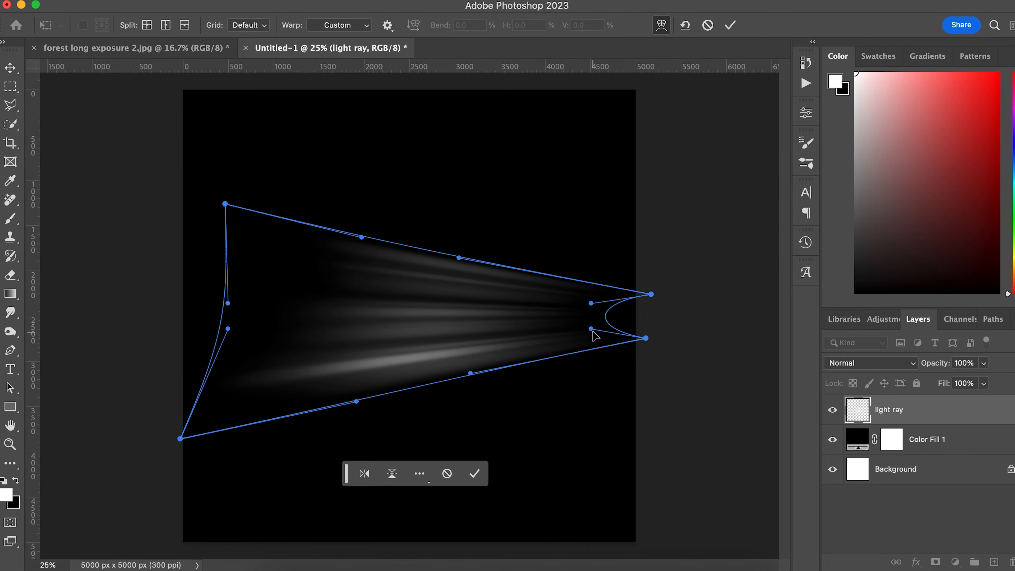
left_click_drag(229, 330, 201, 331)
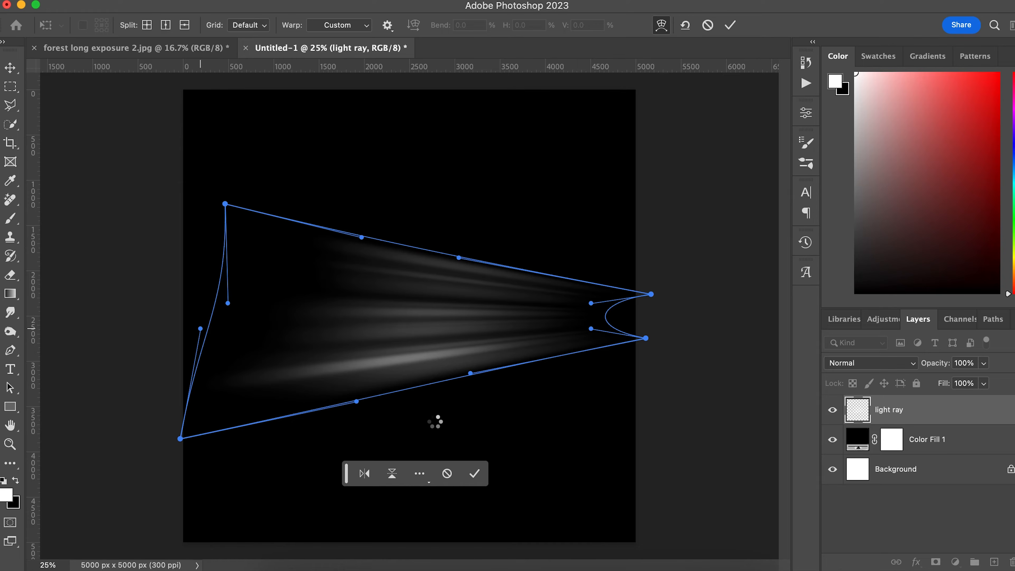
key("Return")
Scale the light rays to about 91% and nudge them slightly up and to the right.
key("b")
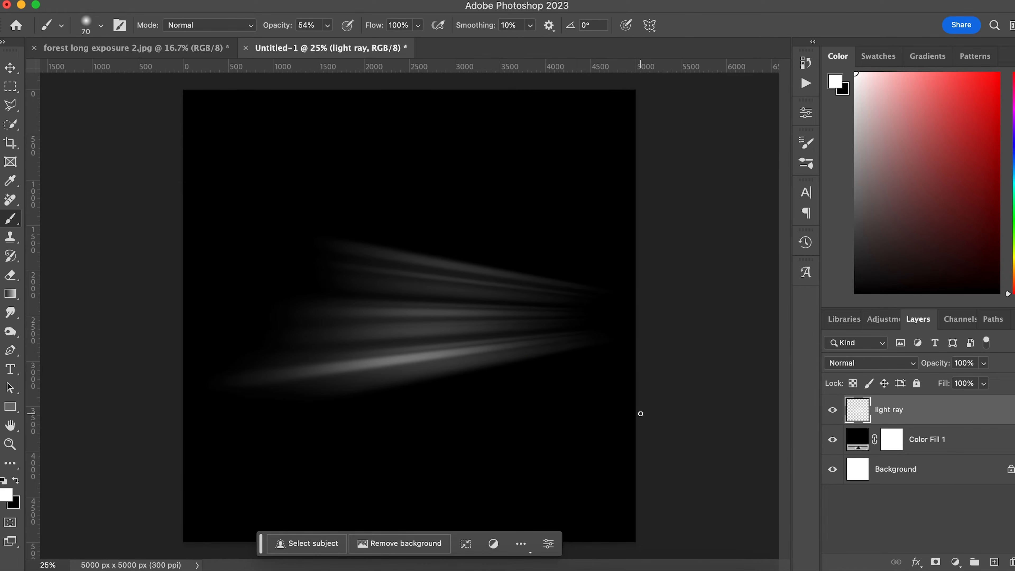
key("super+t")
left_click_drag(635, 227, 595, 246)
left_click_drag(488, 319, 501, 313)
key("Return")
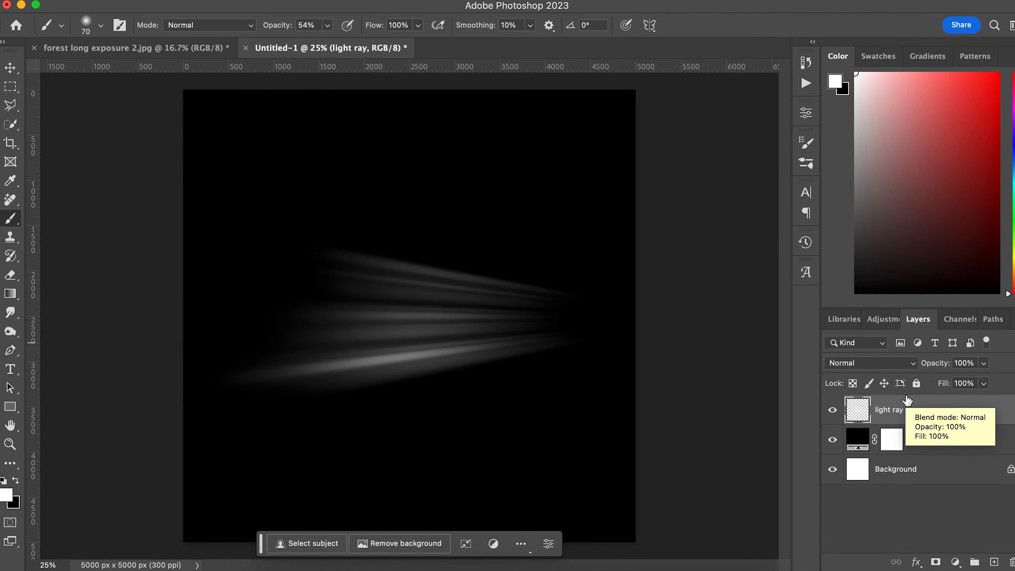
left_click(909, 363)
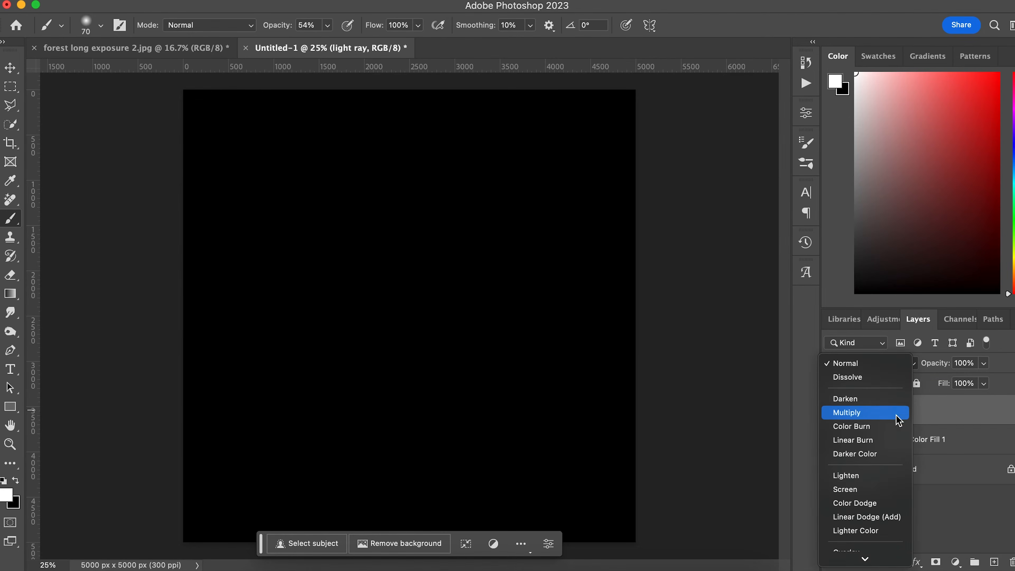
left_click(975, 505)
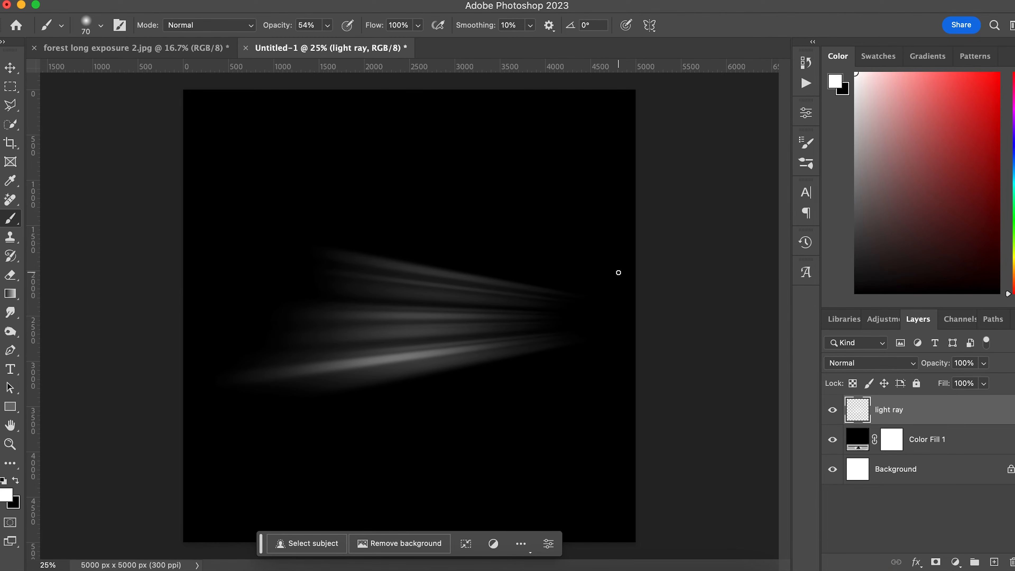
Place the light rays in the forest photo, rotated about -128° and enlarged to 156%.
left_click_drag(425, 202, 434, 301)
key("super+t")
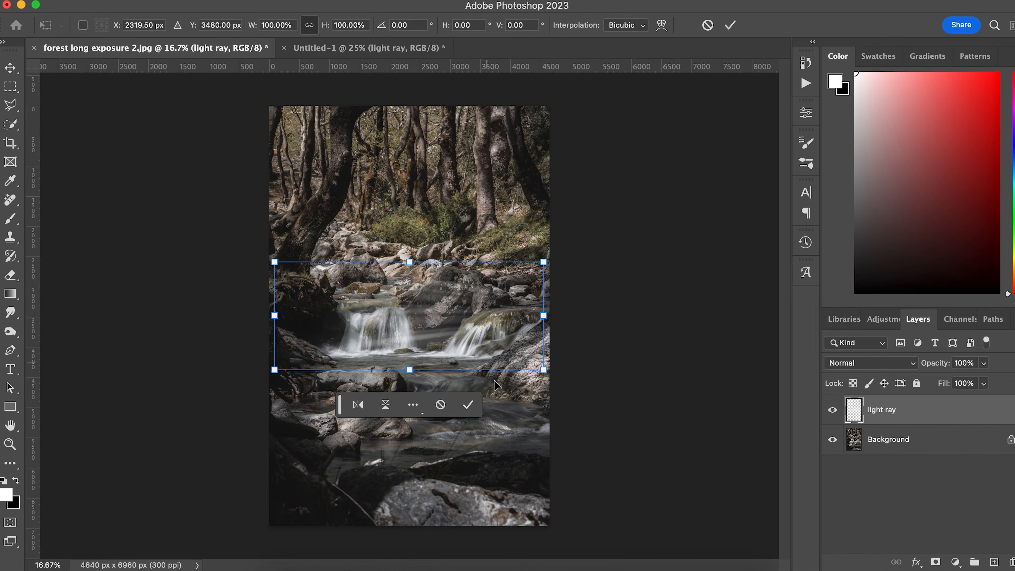
left_click_drag(513, 404, 423, 227)
left_click_drag(417, 324, 361, 236)
left_click_drag(460, 323, 578, 388)
left_click_drag(417, 336, 397, 306)
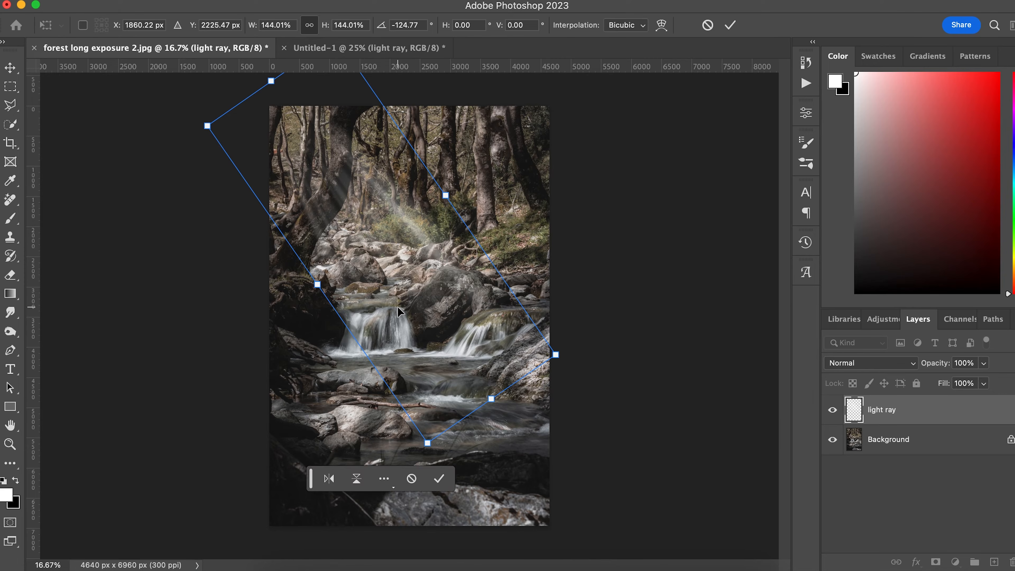
left_click_drag(560, 362, 592, 386)
left_click_drag(498, 353, 497, 341)
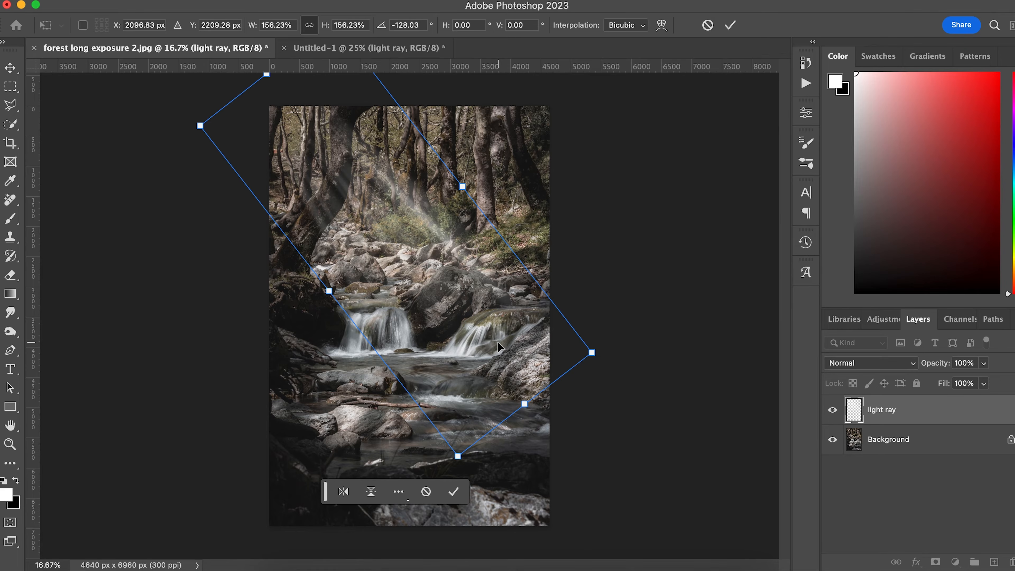
key("Return")
key("b")
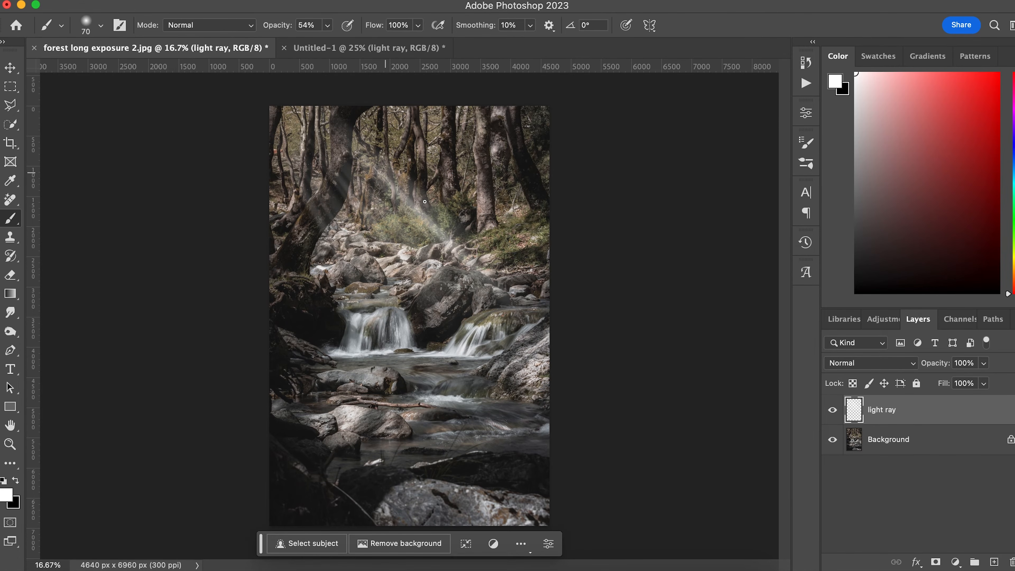
key("super+t")
Warp the forest-photo light rays, curving the bottom edge and bending both sides outward.
right_click(423, 239)
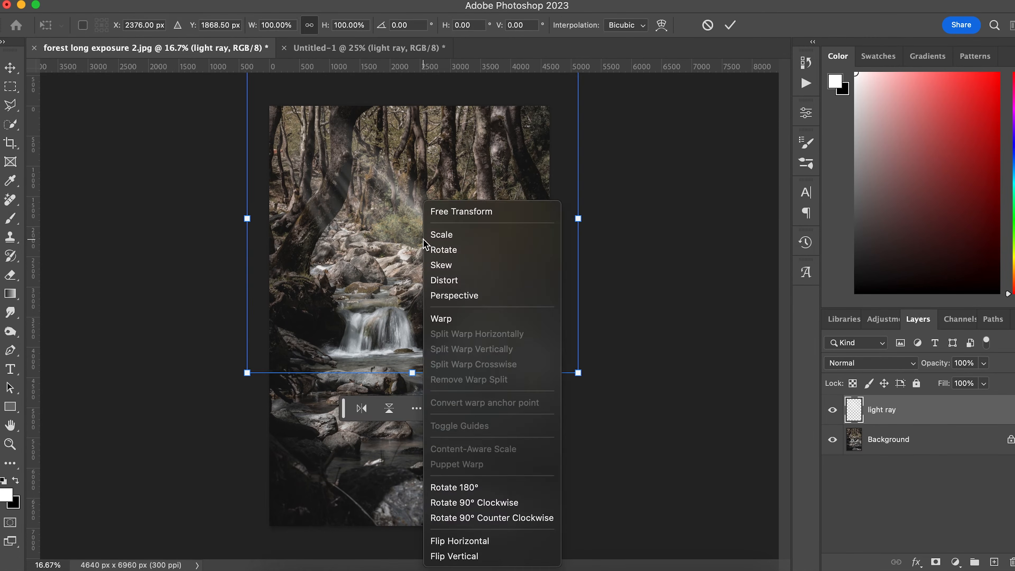
left_click(466, 323)
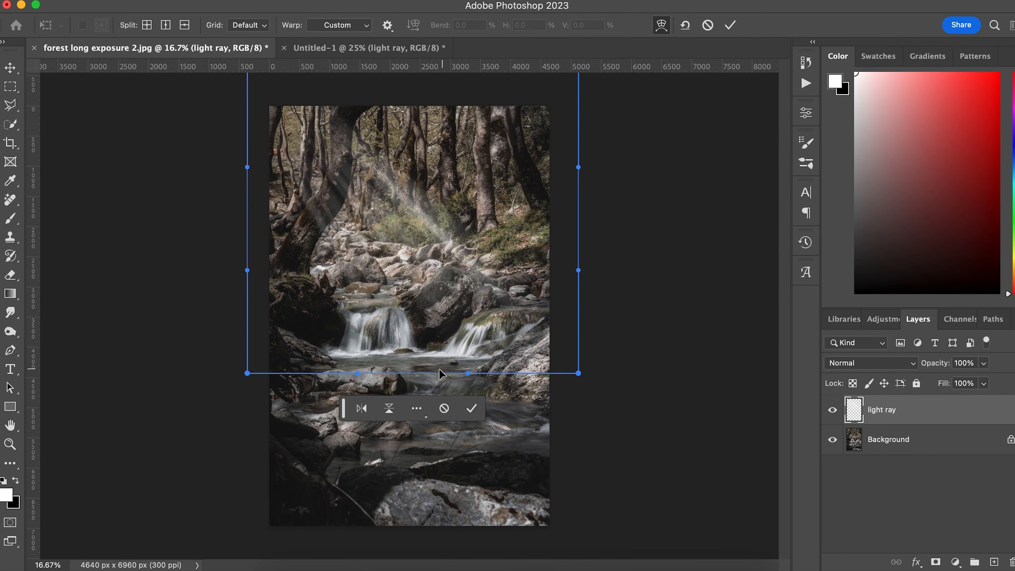
left_click_drag(358, 375, 310, 454)
left_click_drag(252, 379, 202, 410)
left_click_drag(248, 168, 205, 150)
left_click_drag(578, 167, 634, 141)
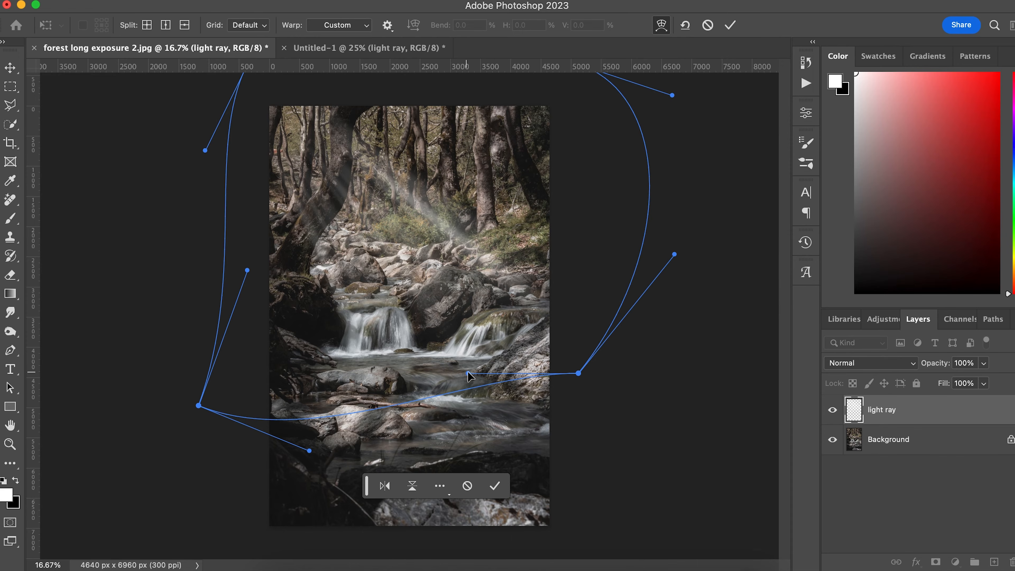
left_click_drag(467, 370, 481, 418)
left_click_drag(578, 373, 606, 373)
left_click_drag(673, 97, 690, 66)
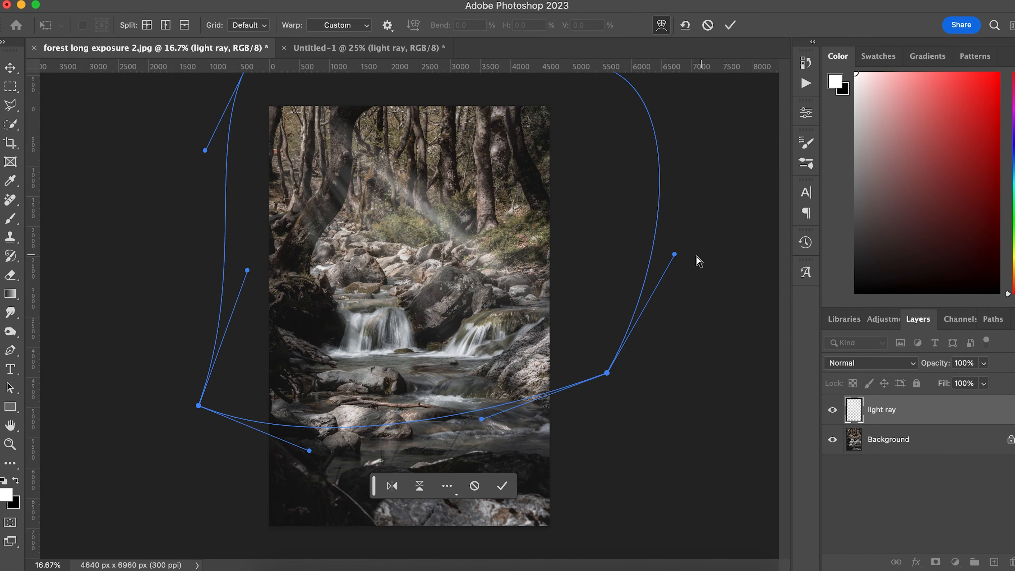
left_click_drag(675, 255, 704, 287)
left_click_drag(205, 150, 192, 149)
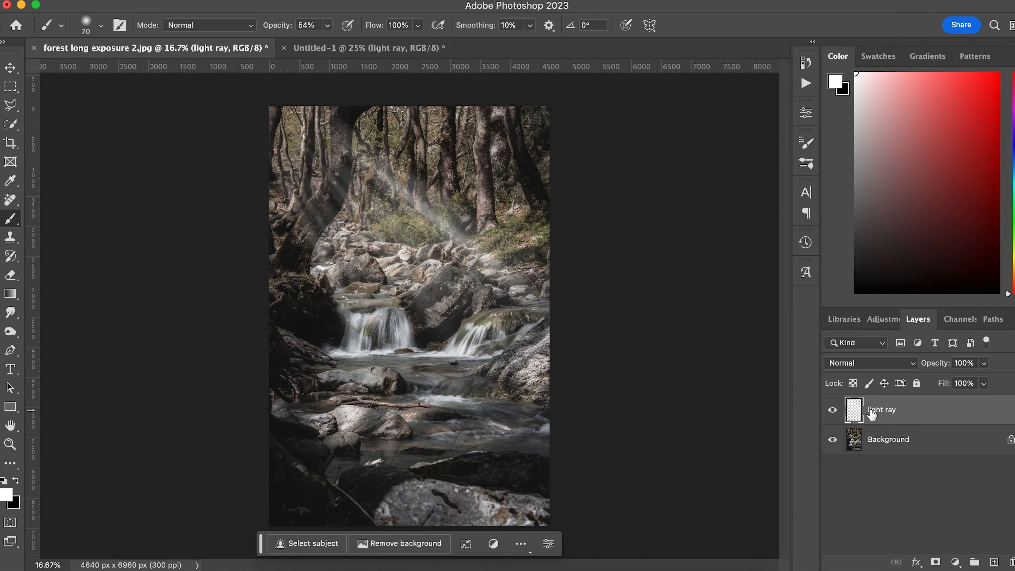
Lower the light ray layer's opacity to 73%.
left_click(834, 412)
left_click(834, 411)
left_click(984, 364)
left_click(967, 382)
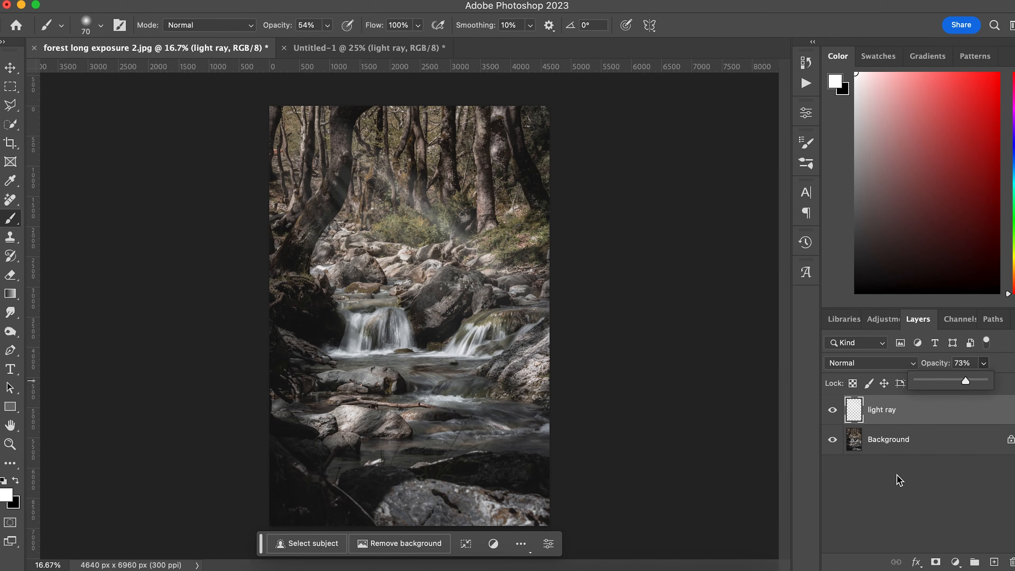
Add a layer mask and paint black at 100% brush opacity over the left tree trunk.
left_click(935, 561)
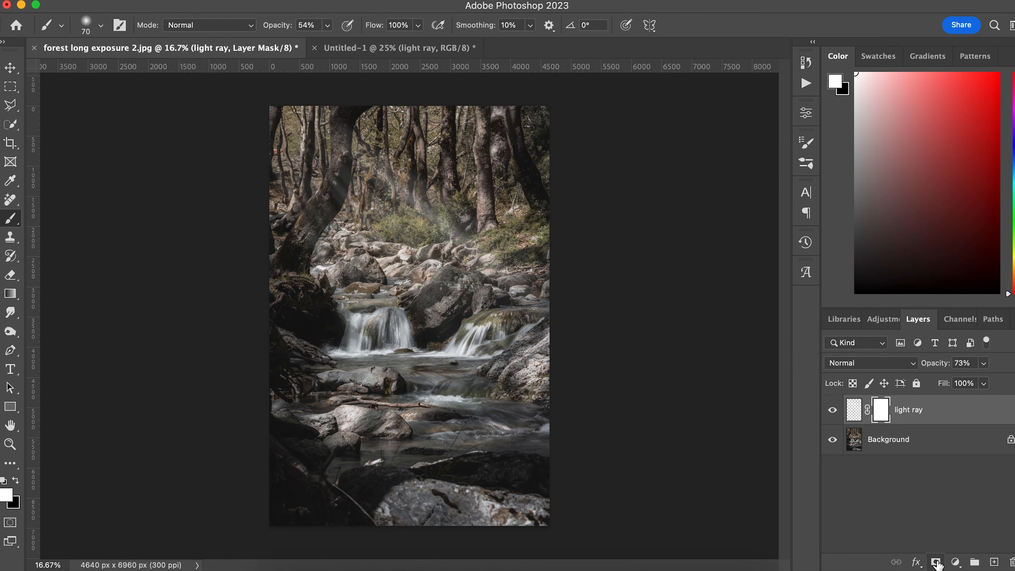
key("x")
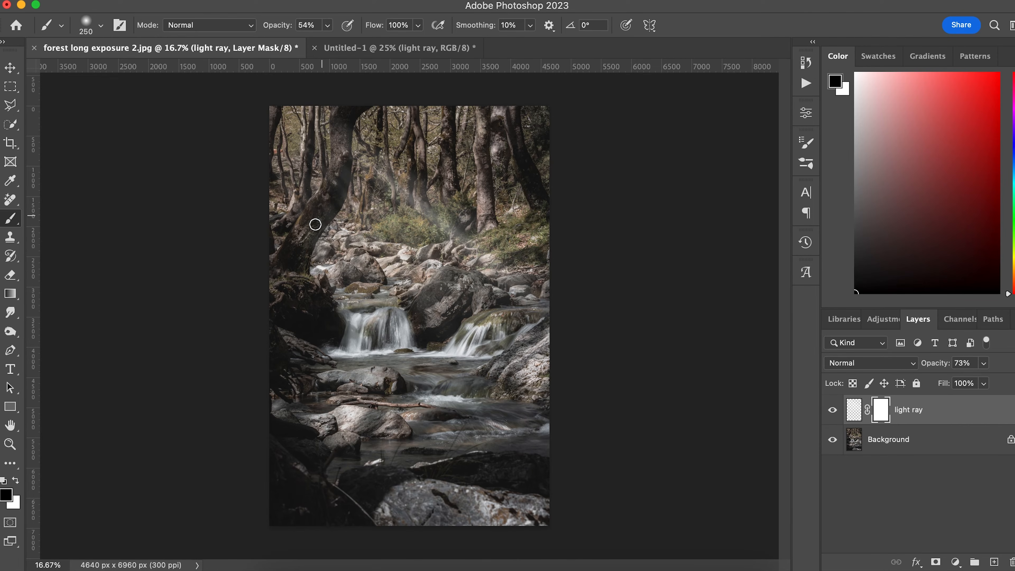
left_click(328, 28)
left_click_drag(325, 43, 371, 50)
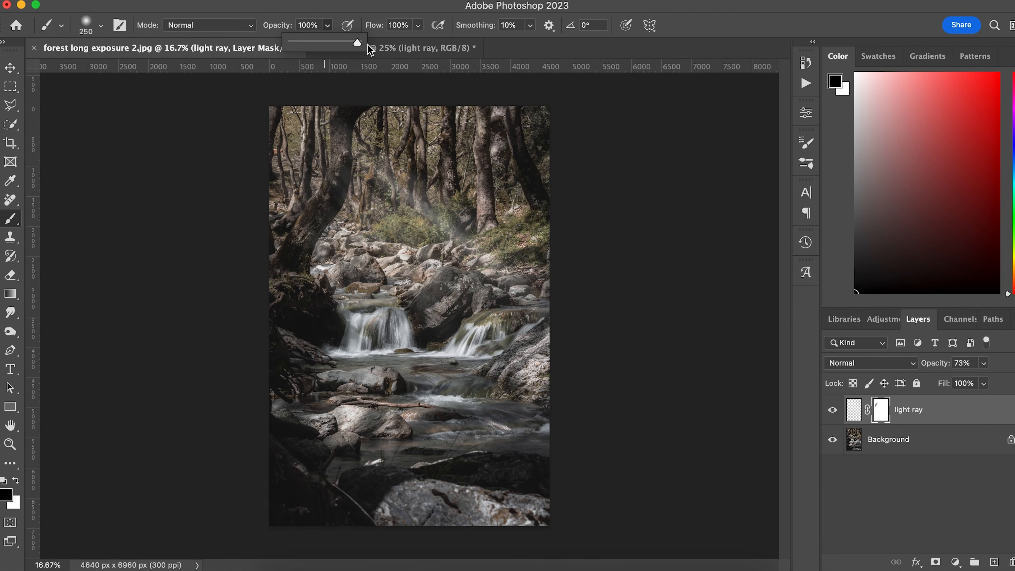
mouse_move(338, 123)
left_mouse_down()
mouse_move(335, 194)
mouse_move(342, 166)
mouse_move(334, 195)
mouse_move(337, 182)
mouse_move(305, 226)
left_mouse_up()
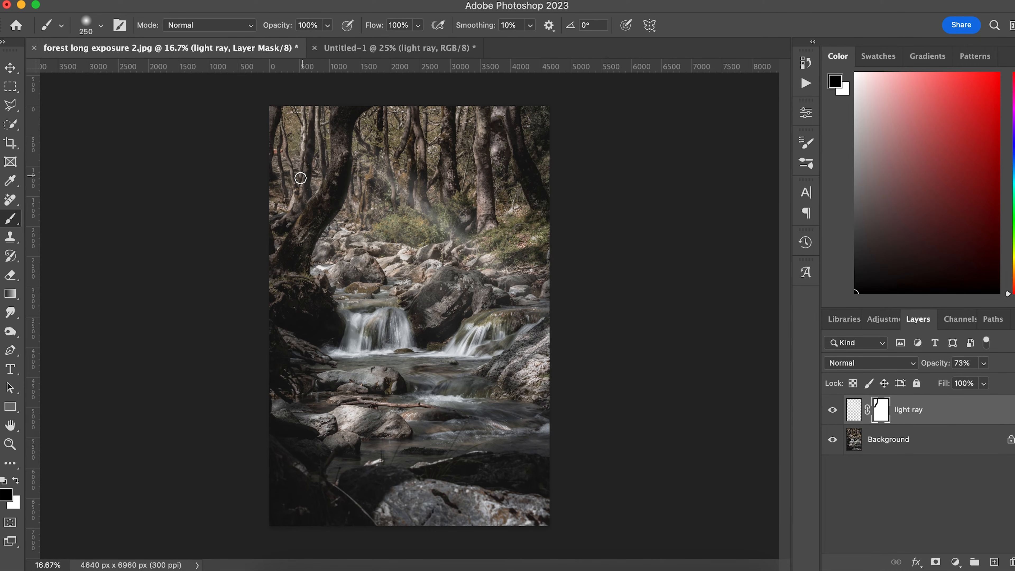
left_click(12, 332)
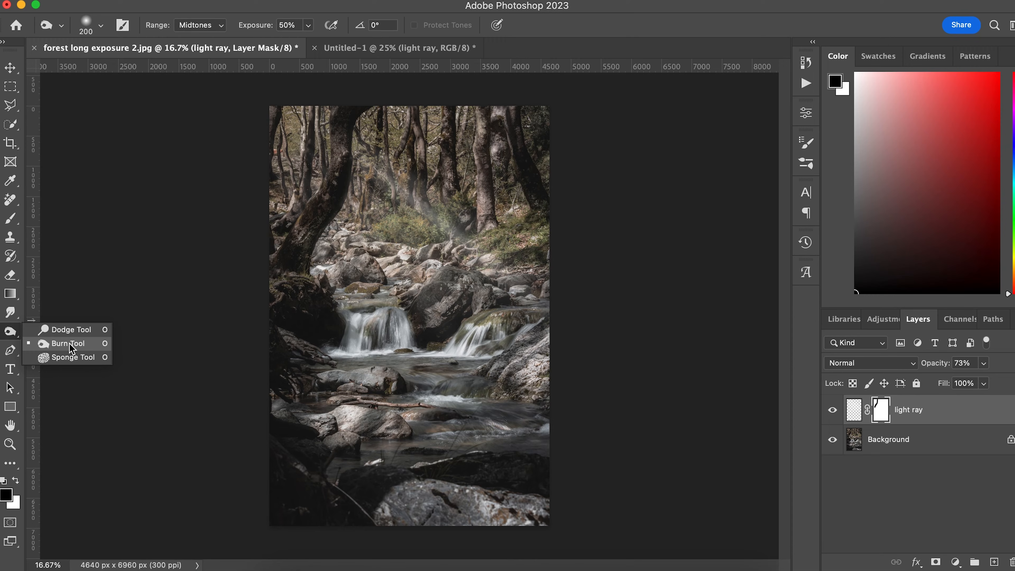
Select the Background photo layer for brightening, with white as the foreground colour.
left_click(68, 330)
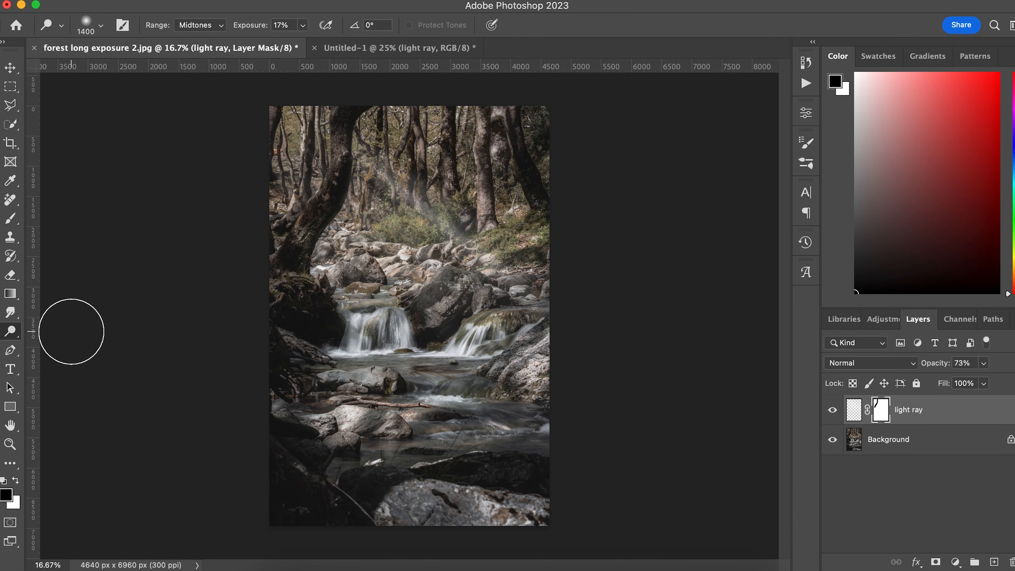
left_click(892, 447)
key("x")
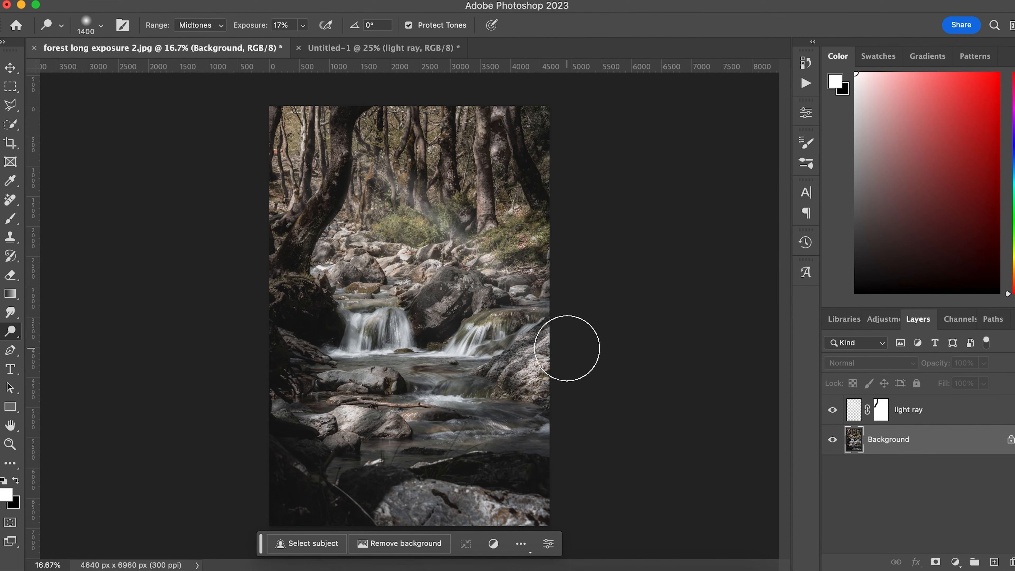
Raise the light ray layer's opacity to 95% and toggle its visibility to compare.
left_click(917, 415)
left_click(984, 363)
left_click_drag(984, 382, 999, 382)
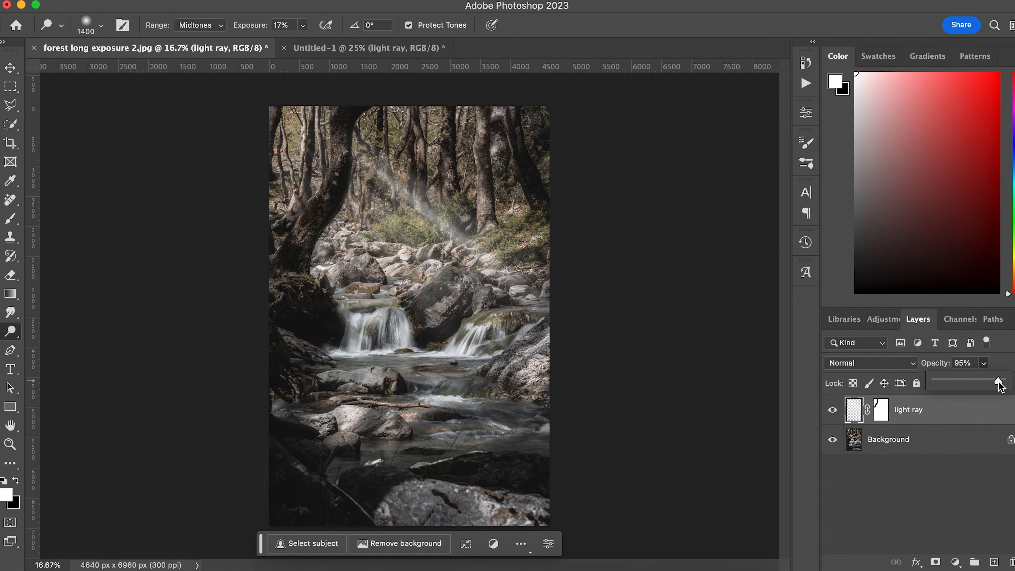
left_click(832, 409)
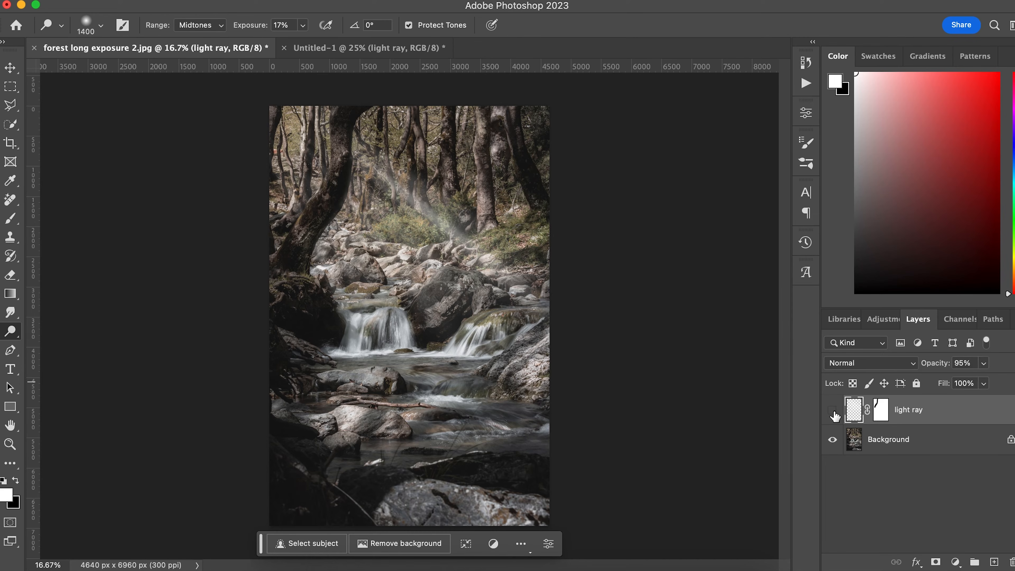
left_click(833, 409)
left_click(833, 412)
Paste the Untitled-1 light-ray image into the forest photo as a new layer.
left_click(336, 58)
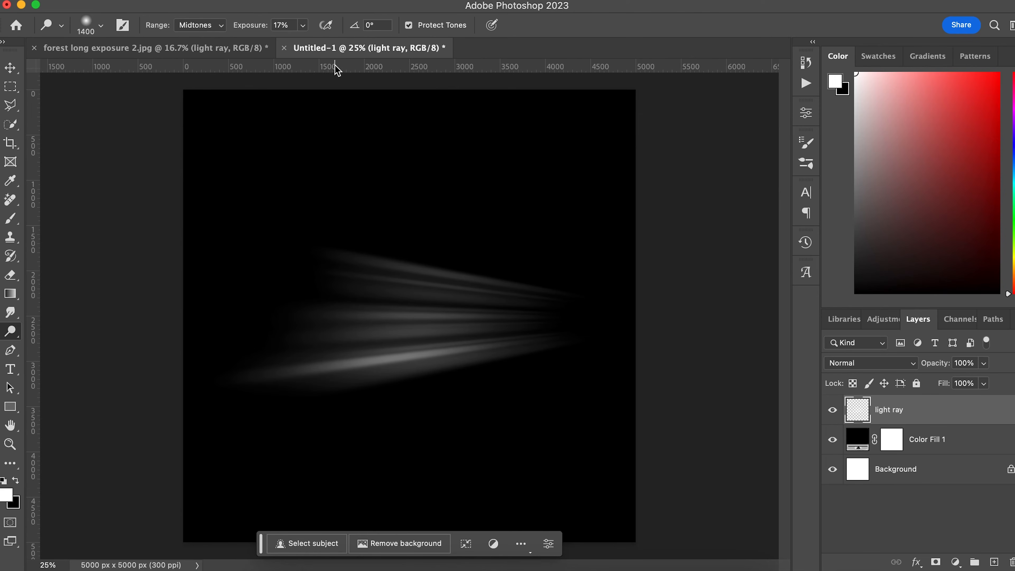
left_click(15, 70)
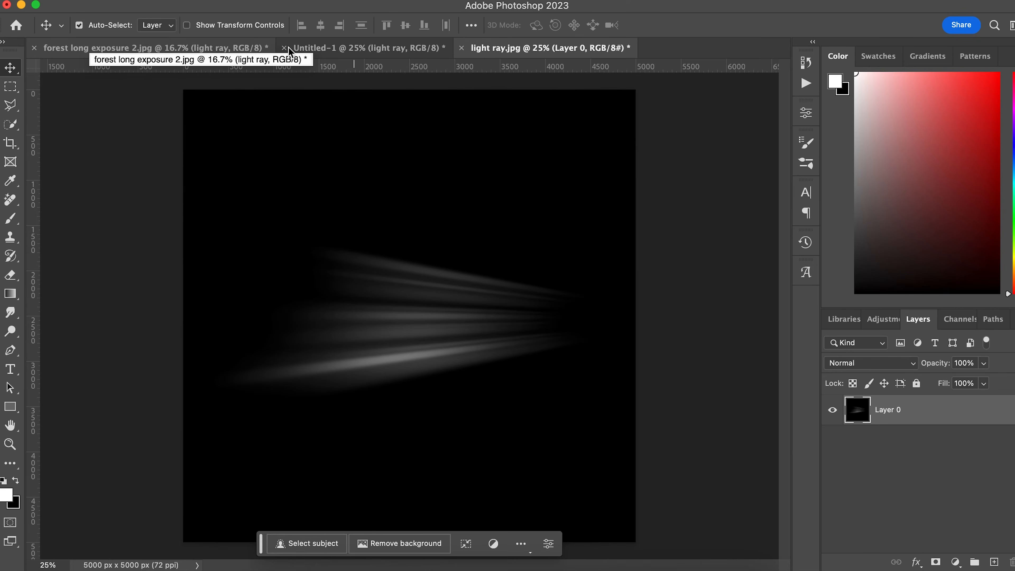
left_click(206, 54)
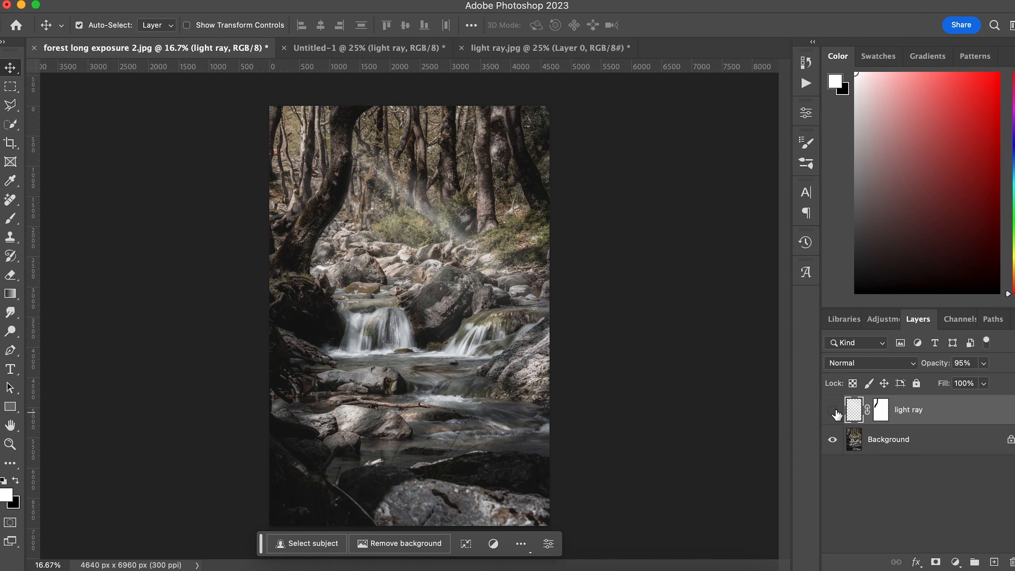
key("ctrl+v")
Rotate the pasted rays to -130.1° and shift them up-left over the trees.
key("ctrl+t")
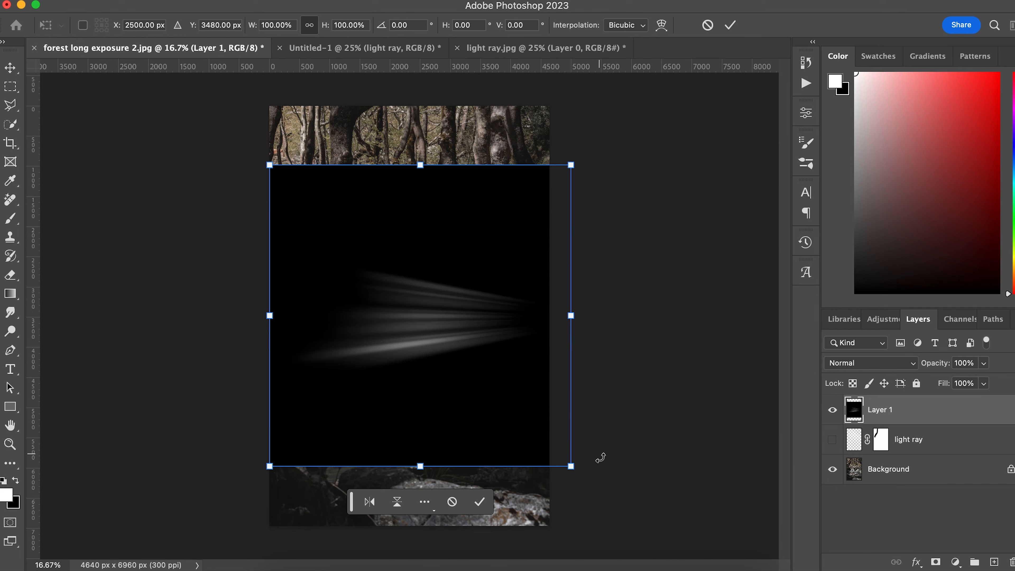
left_click_drag(595, 413, 416, 146)
left_click_drag(424, 270, 380, 169)
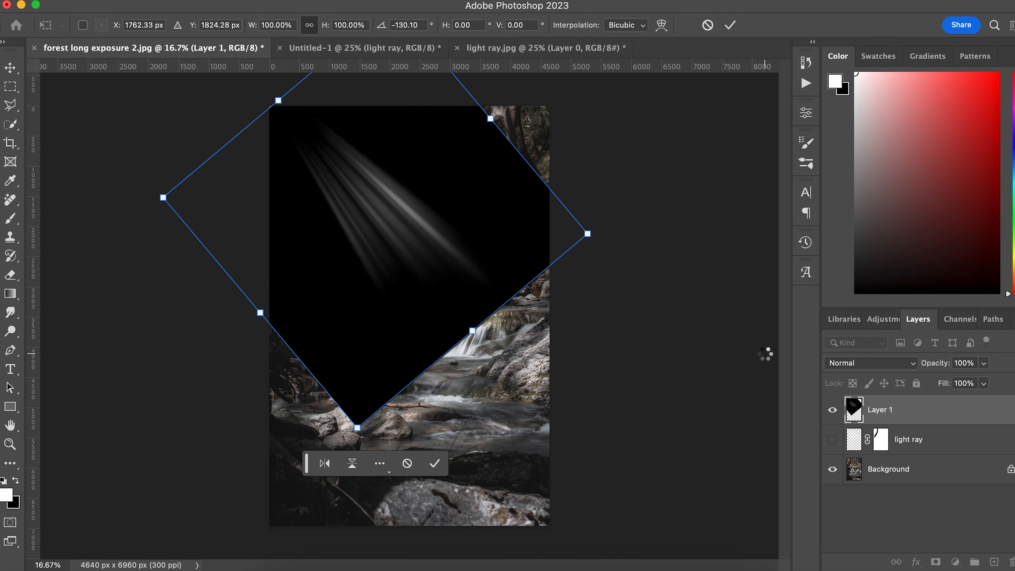
Blend the new ray layer in Screen mode and compare it against the older version.
left_click(912, 363)
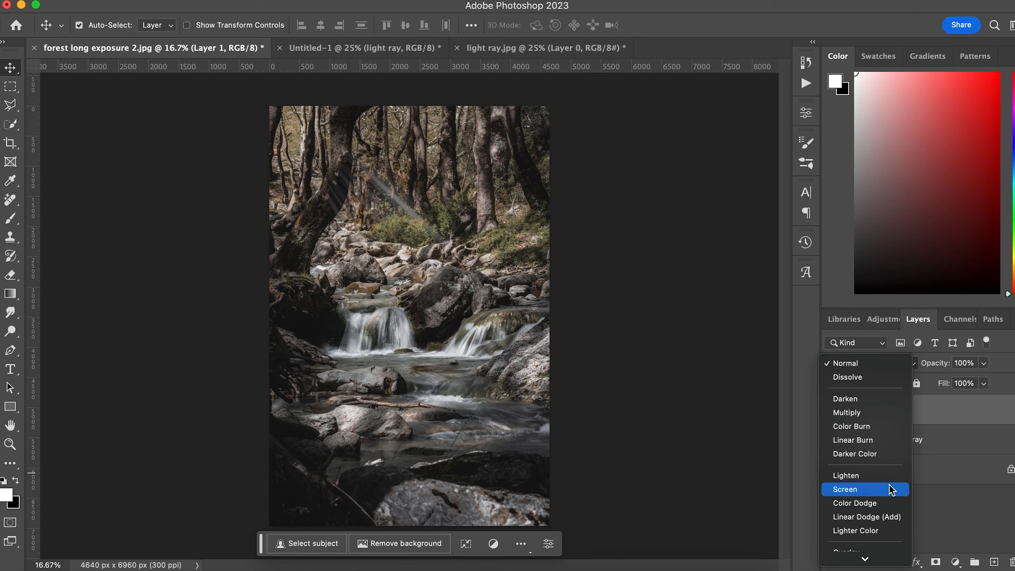
left_click(891, 490)
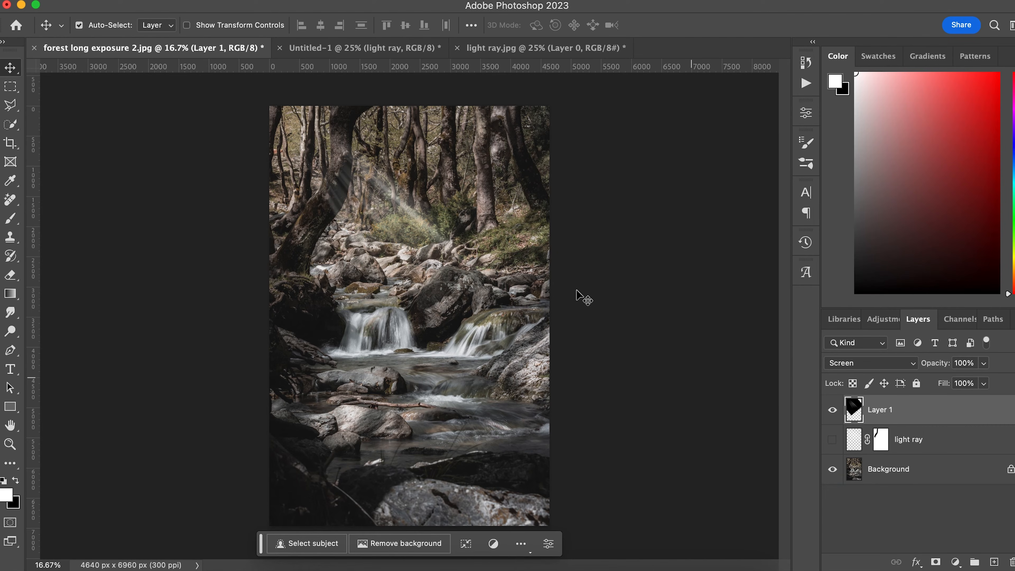
left_click(832, 440)
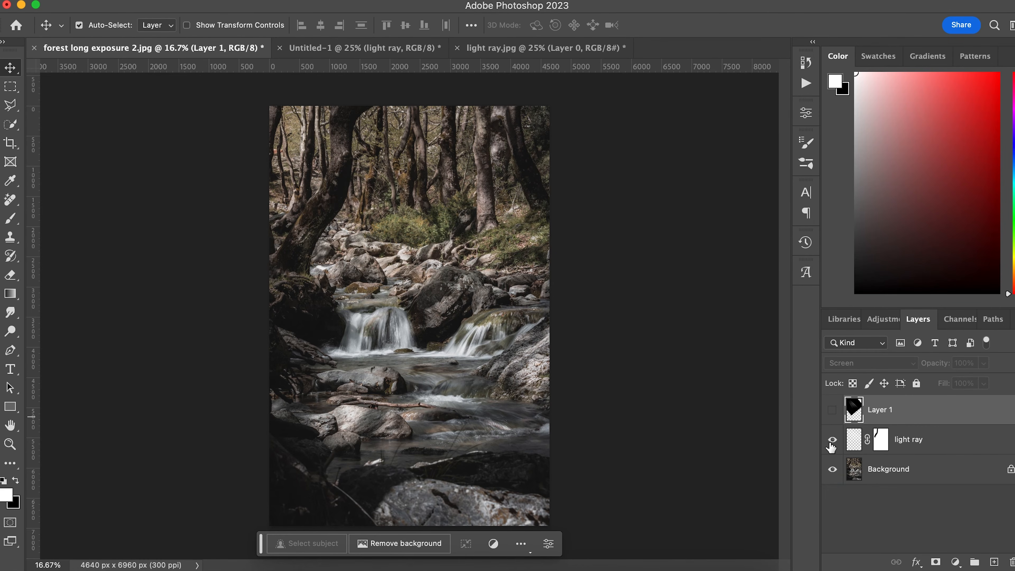
left_click(832, 439)
left_click(830, 409)
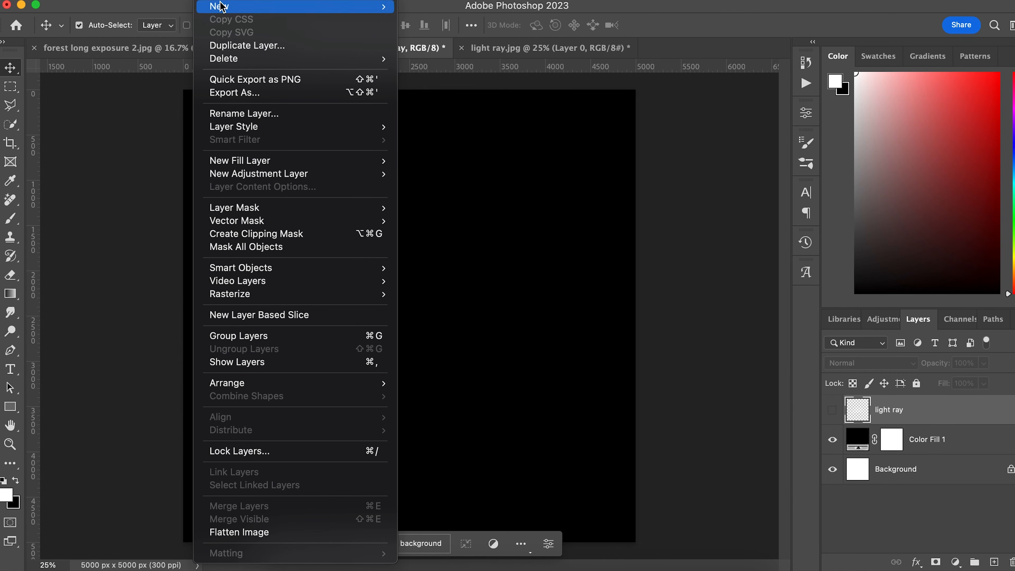
Add a new empty layer, Layer 1, to Untitled-1.
mouse_move(222, 6)
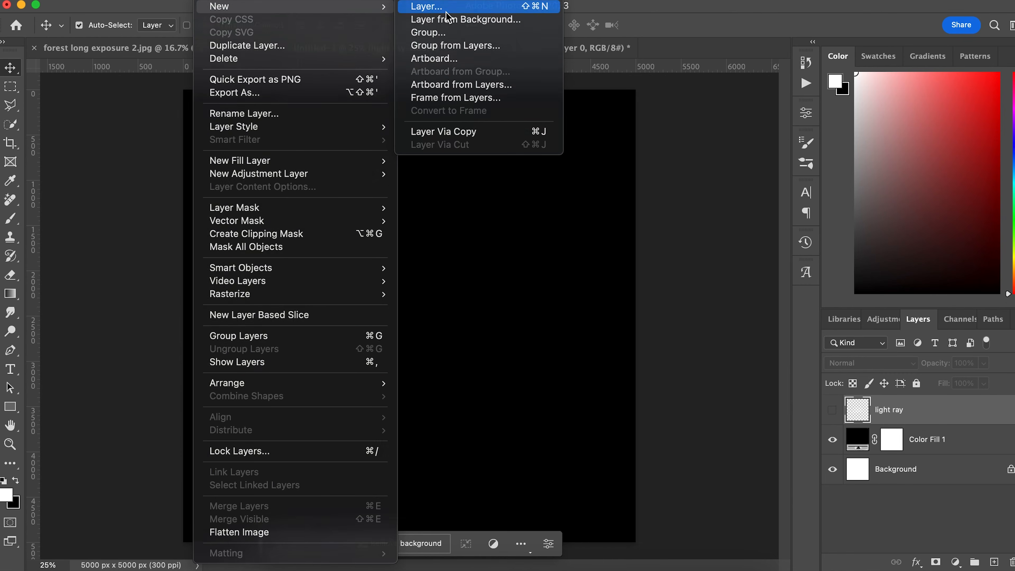
left_click(446, 9)
key("Return")
Paint a broad white stroke across the canvas with the 400 px Kyle's Drawing Box - Happy HB brush.
key("b")
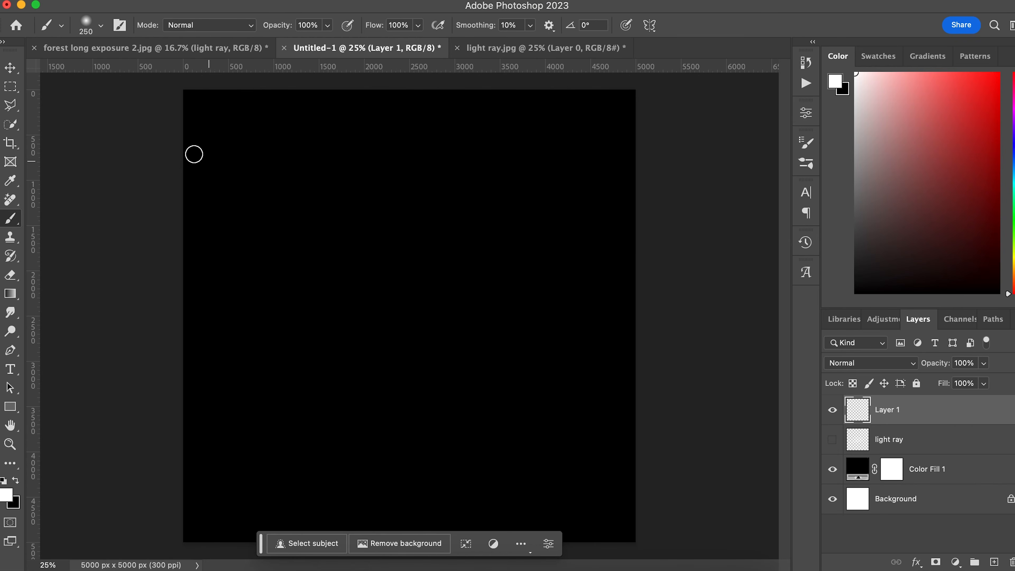
left_click(82, 31)
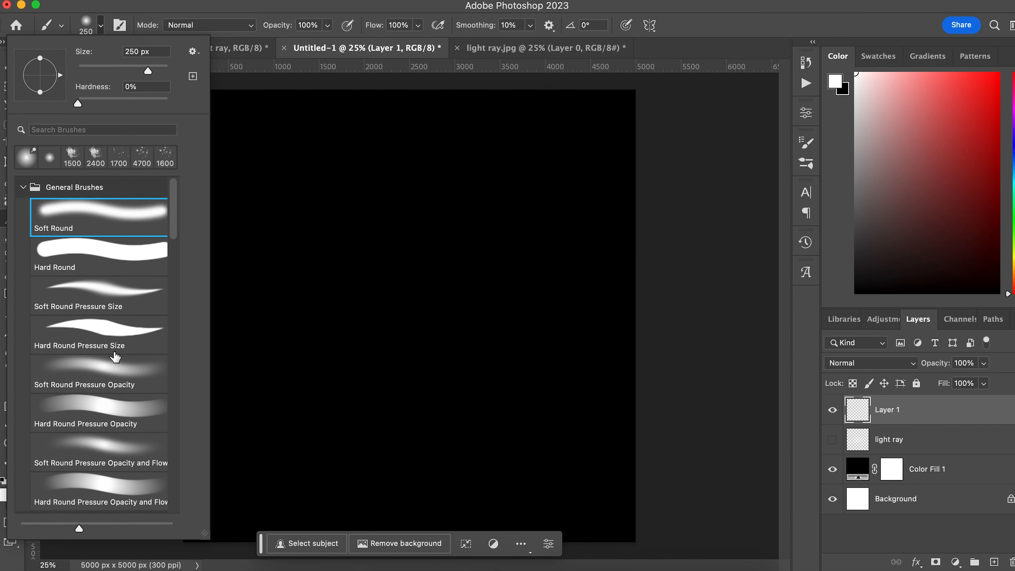
scroll(115, 357, "down", 5)
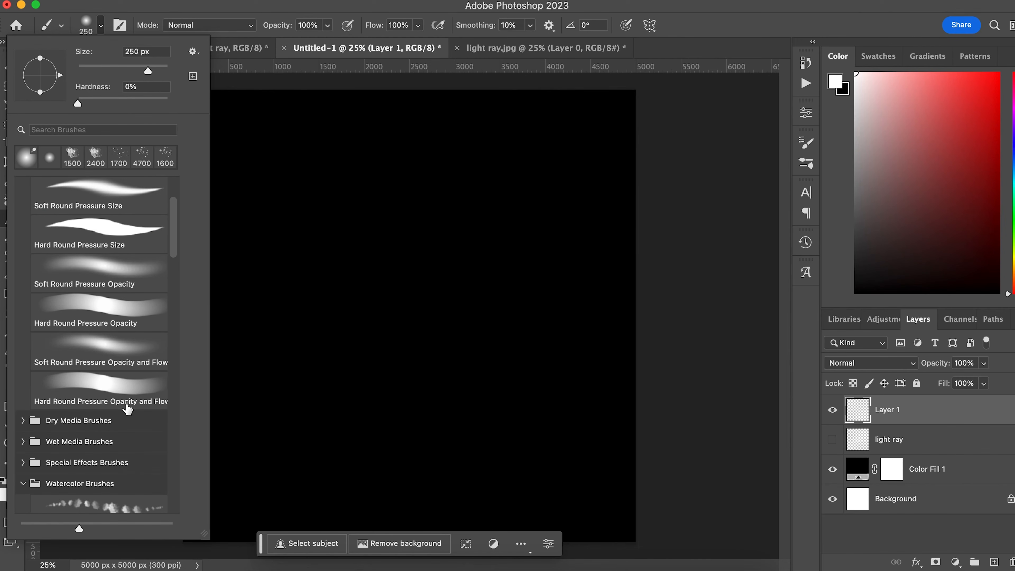
left_click(23, 420)
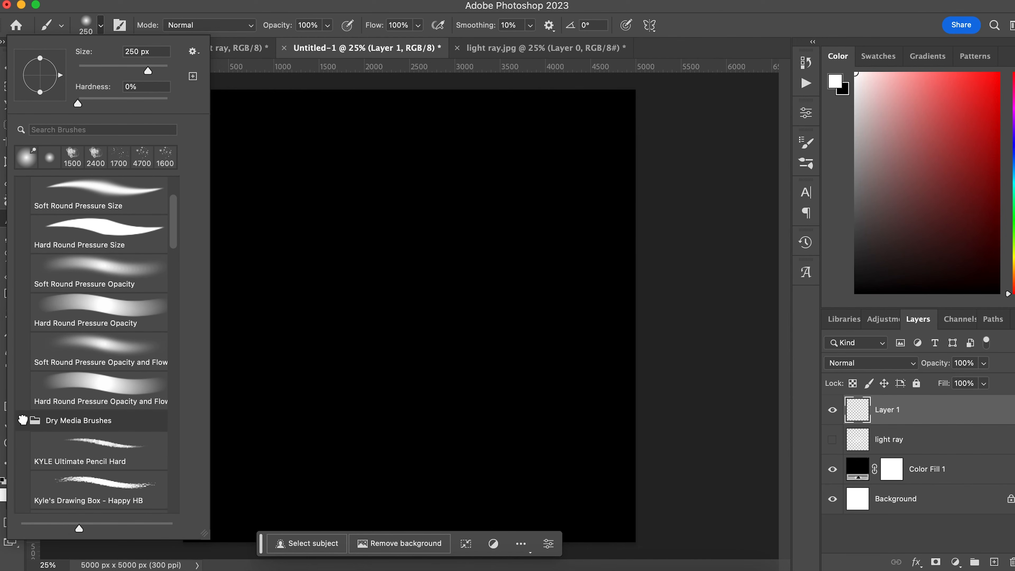
left_click(103, 494)
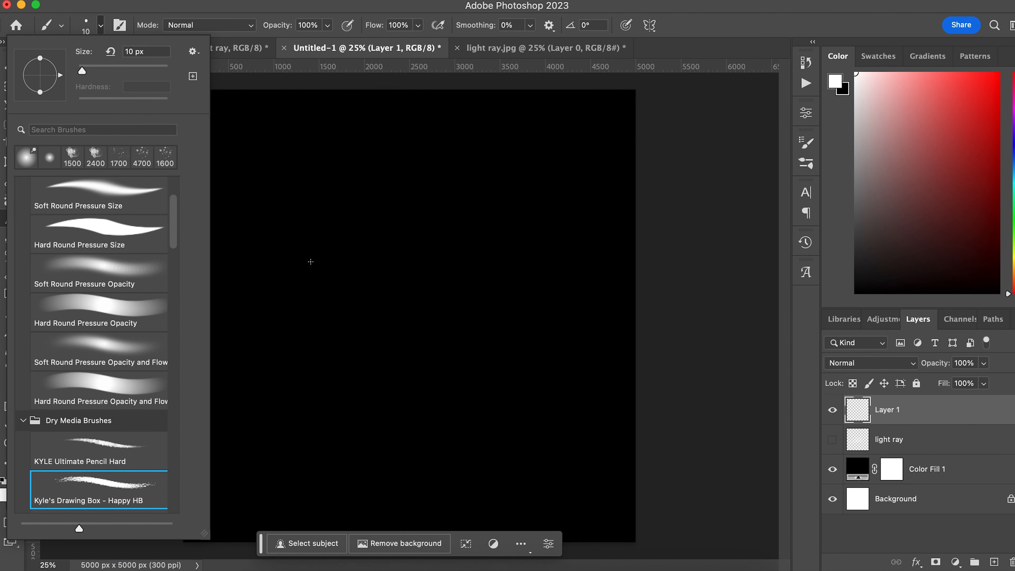
left_click(90, 26)
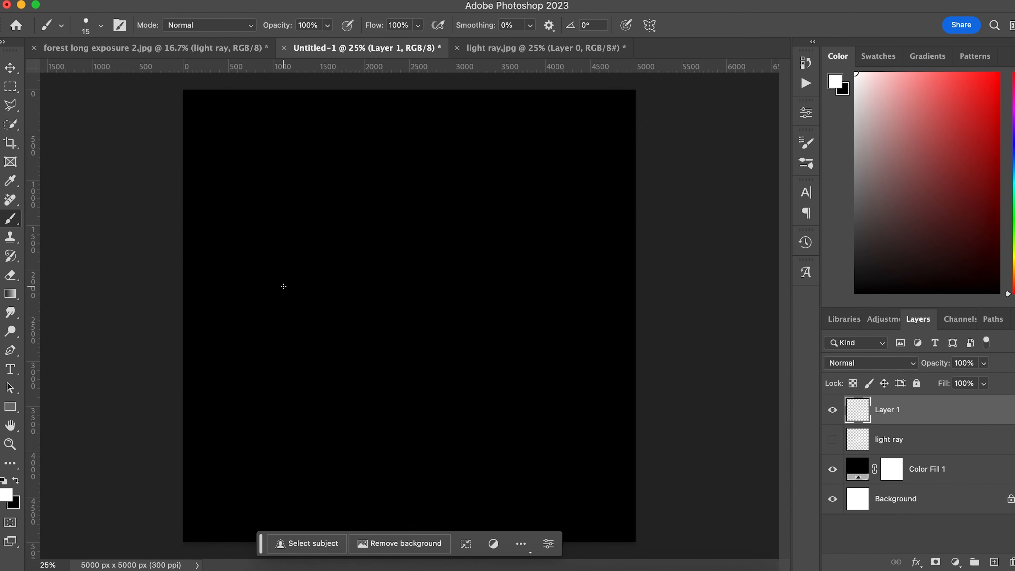
key("bracketright")
key("bracketright")
key("bracketright")
key("bracketright")
key("bracketright")
key("bracketright")
left_click_drag(282, 286, 613, 282)
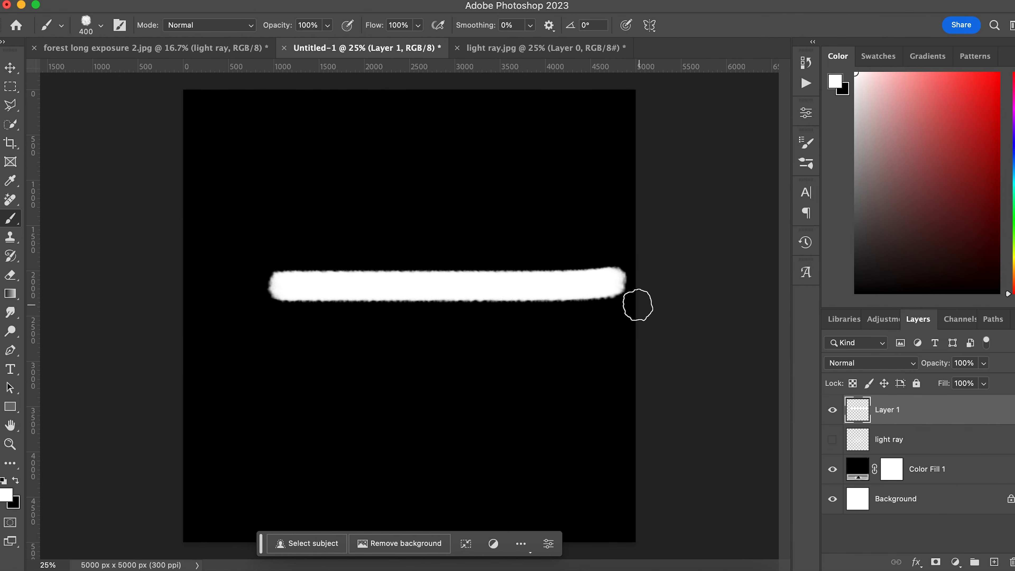
Apply Motion Blur twice to soften the stroke into a horizontal streak.
left_click(332, 0)
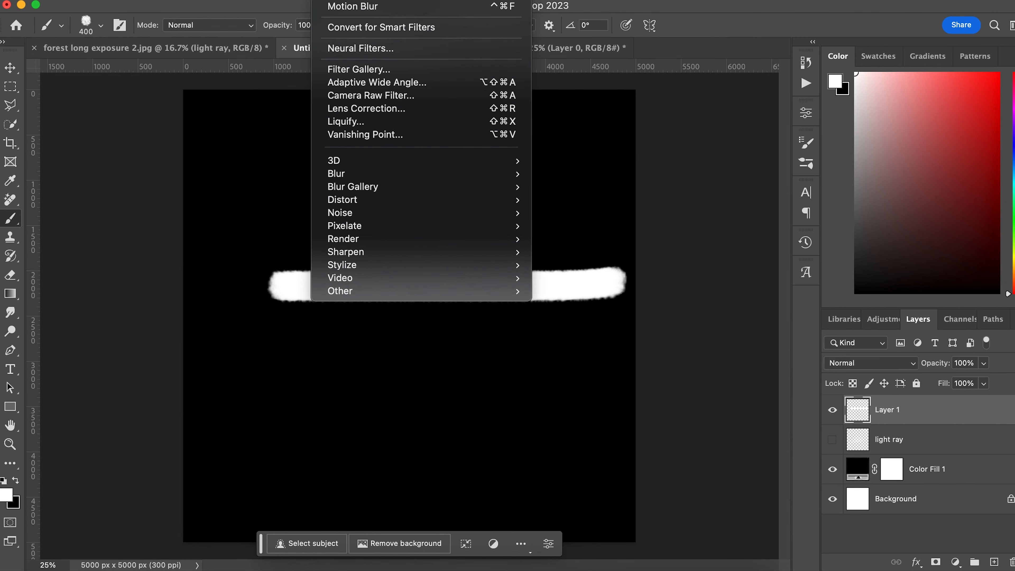
left_click(369, 7)
left_click(332, 1)
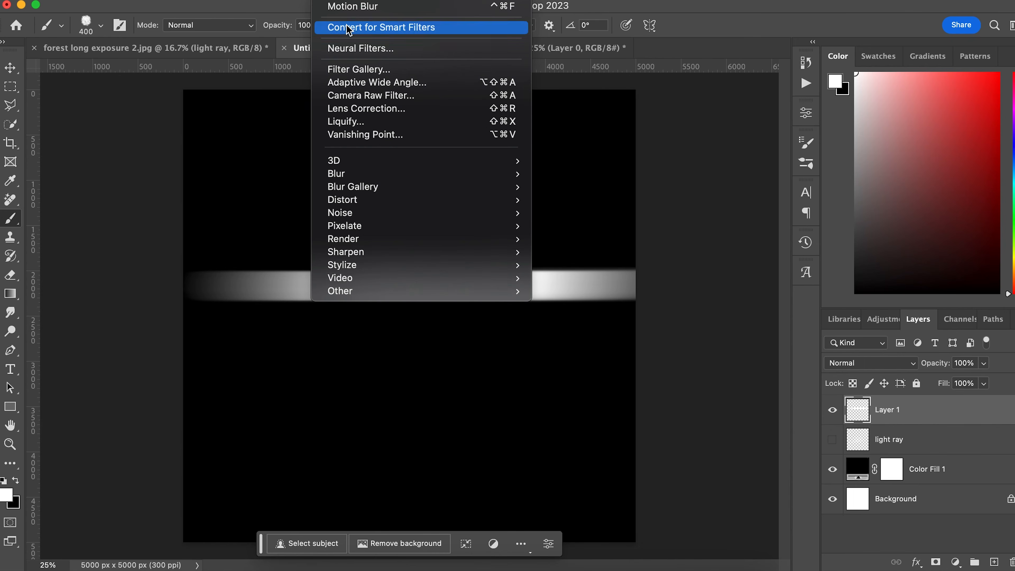
left_click(351, 7)
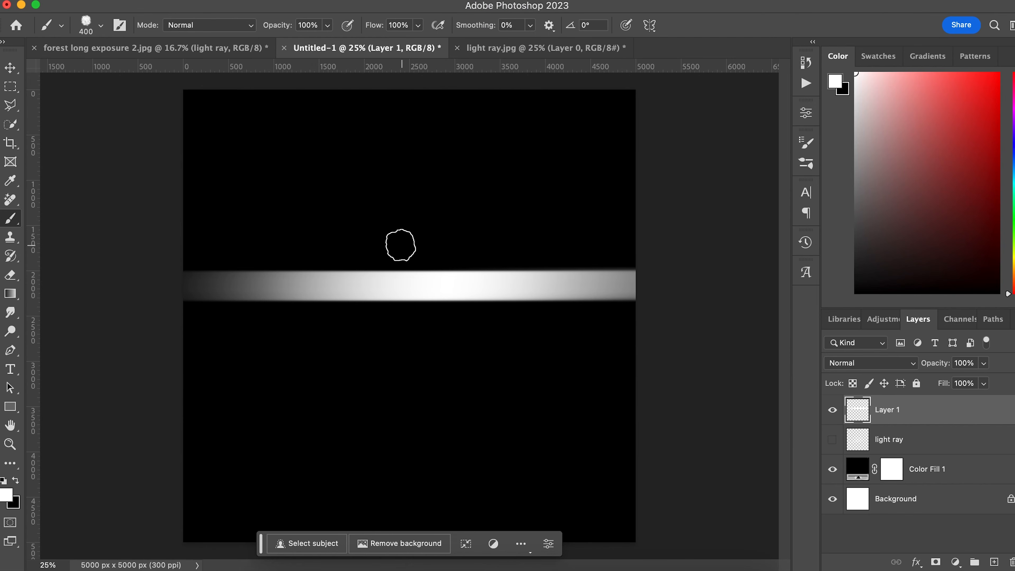